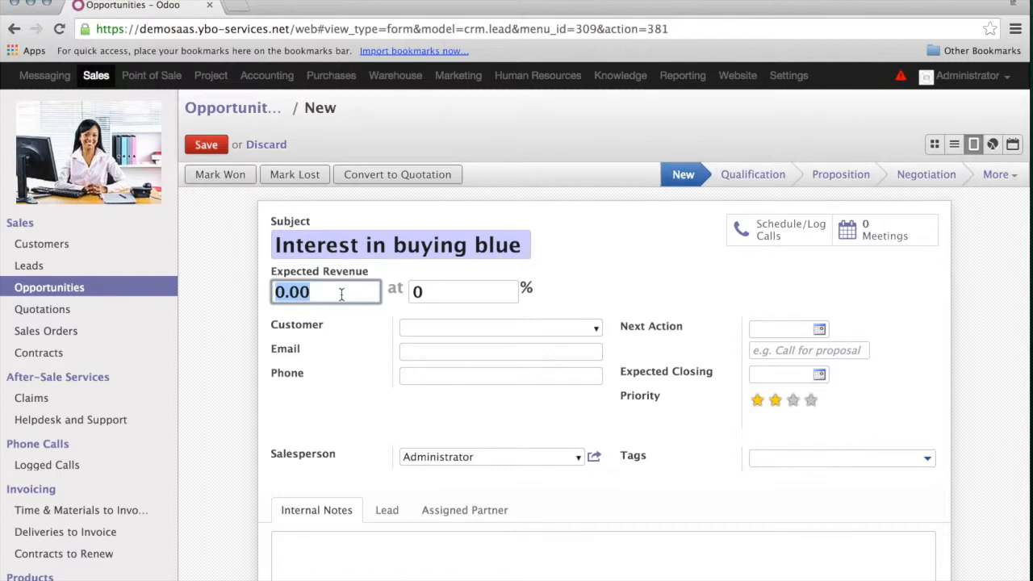
- Enter 200 as the expected revenue of the new blue bags opportunity
text(200)
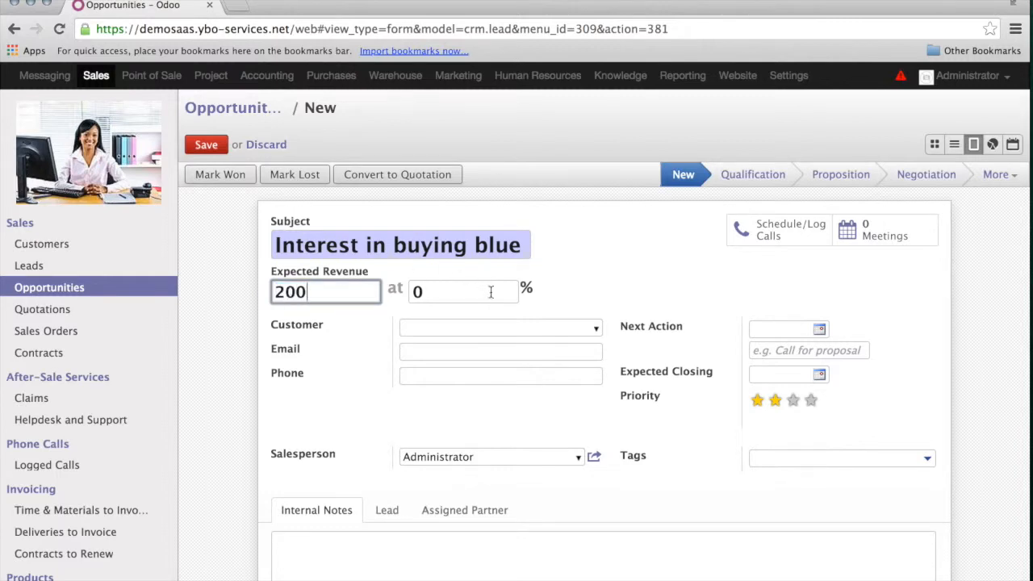
- Set the success probability to 70% and pick the matching customer
click(452, 289)
key(BackSpace)
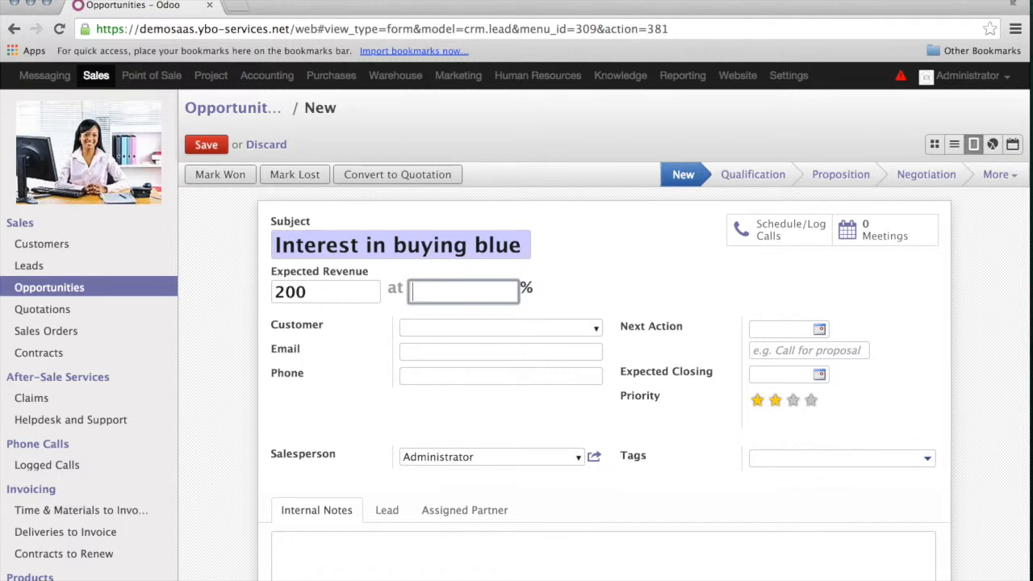
text(70)
click(421, 325)
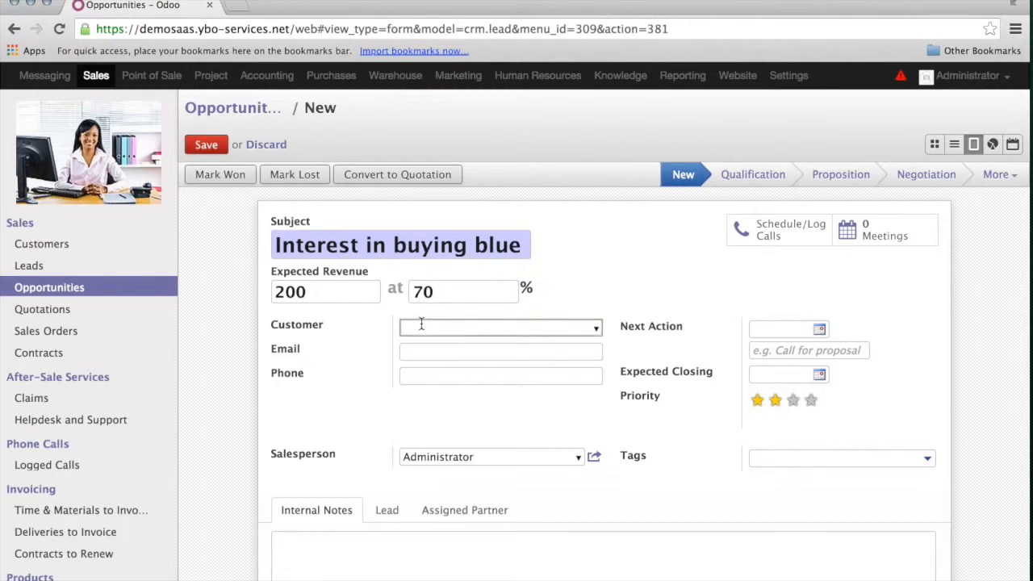
text(Marc)
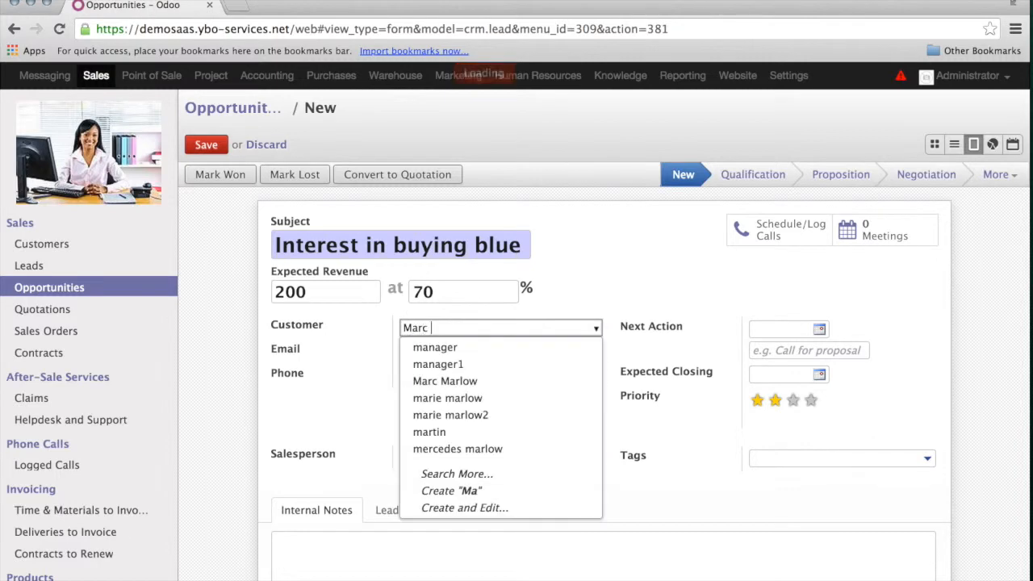
key(Return)
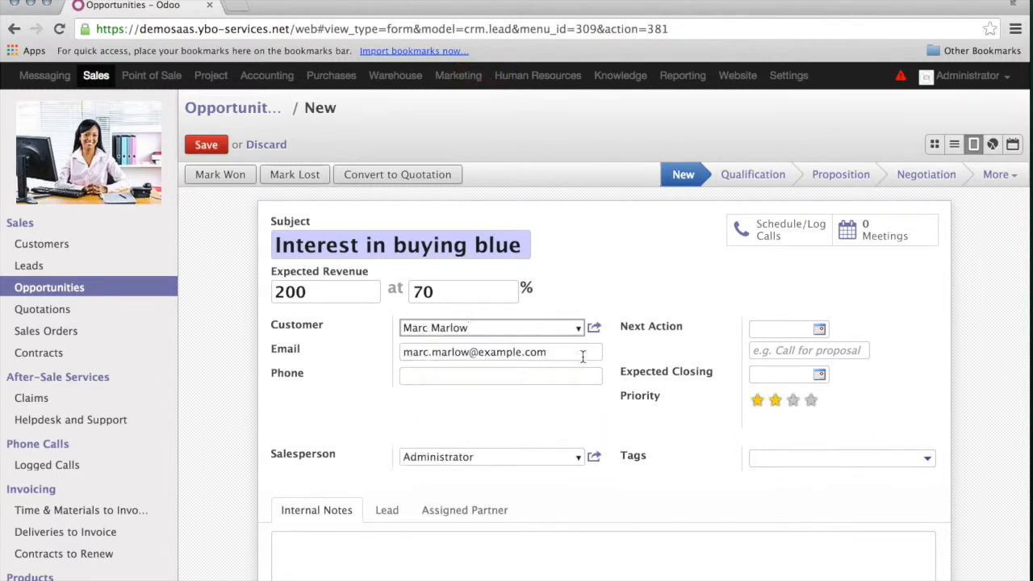
- Set the expected closing date to 13/10/2014 and save the opportunity
scroll(749, 403, down, 3)
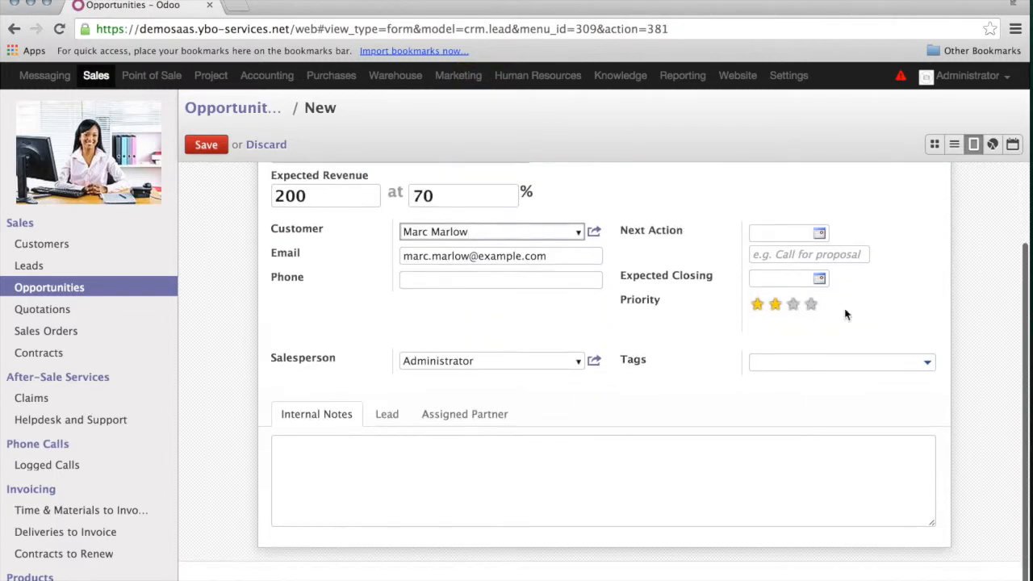
click(822, 278)
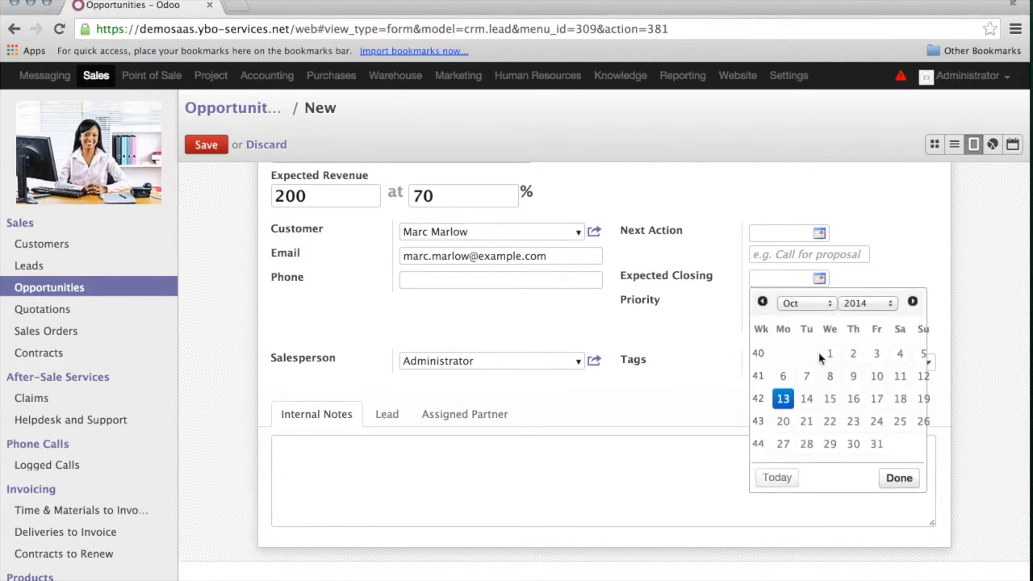
click(783, 401)
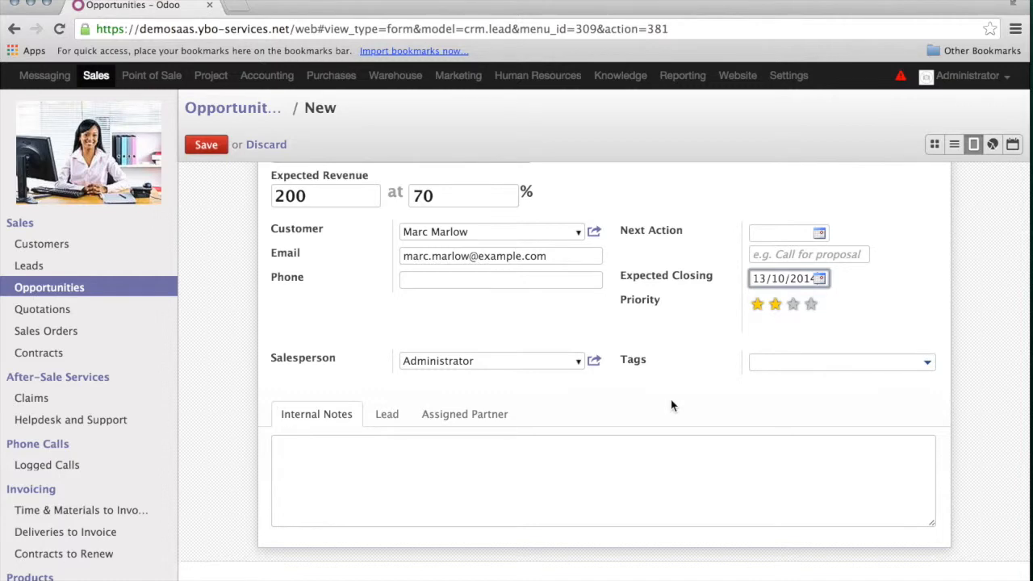
click(313, 443)
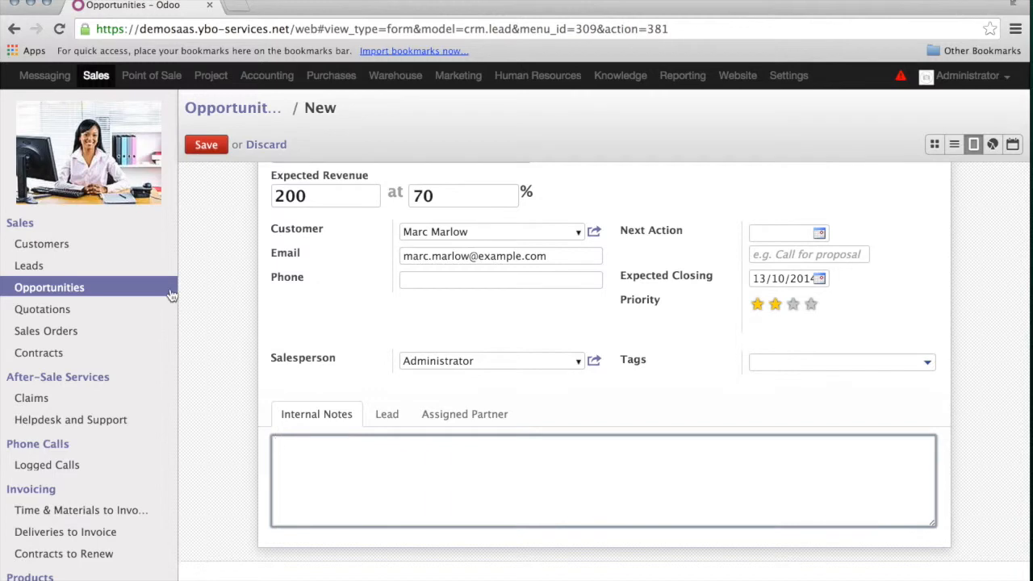
scroll(215, 280, up, 2)
scroll(214, 279, up, 1)
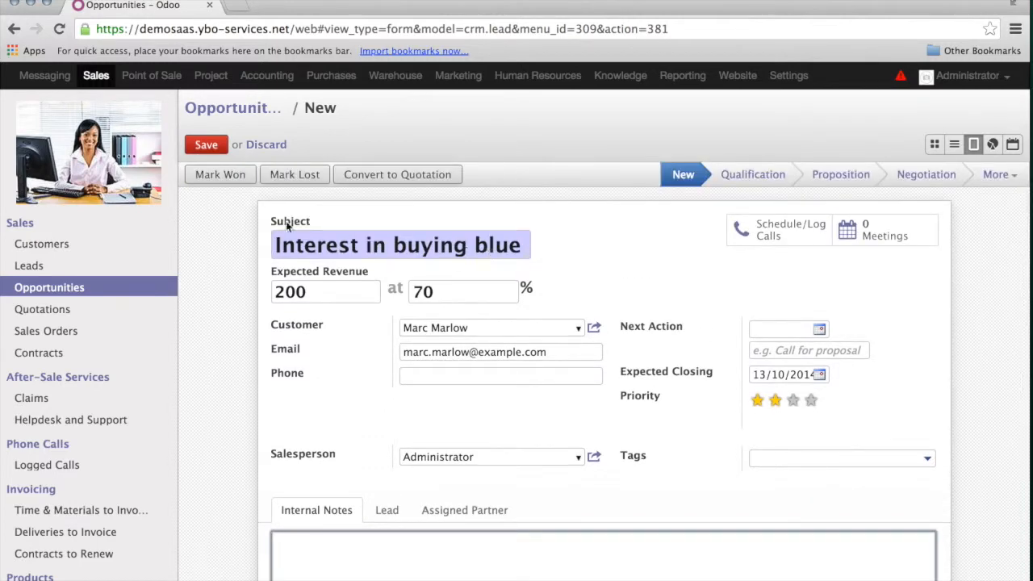
click(206, 144)
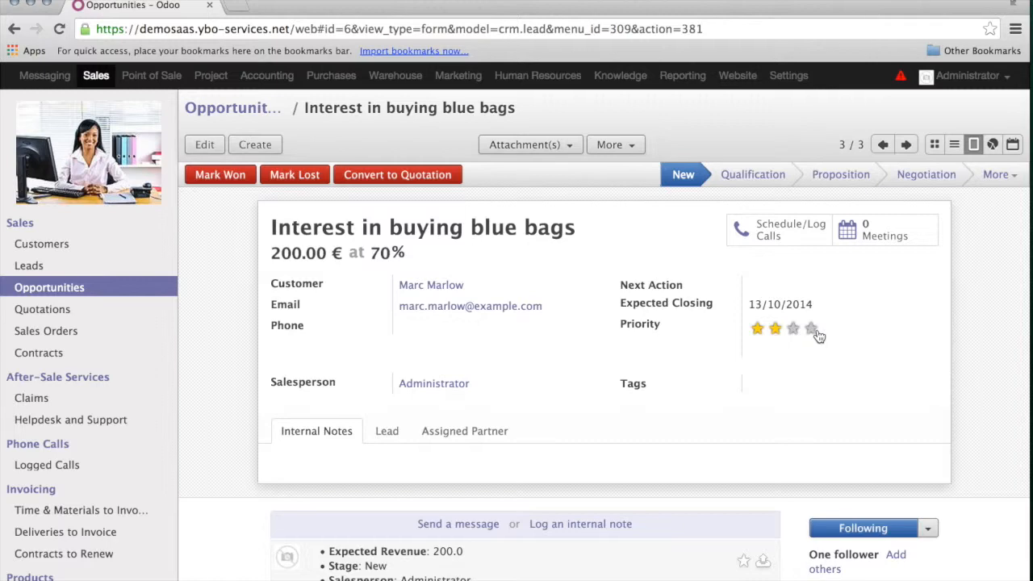
- Review the saved opportunity (200.00 €, 70%) and switch it back to edit mode
click(759, 338)
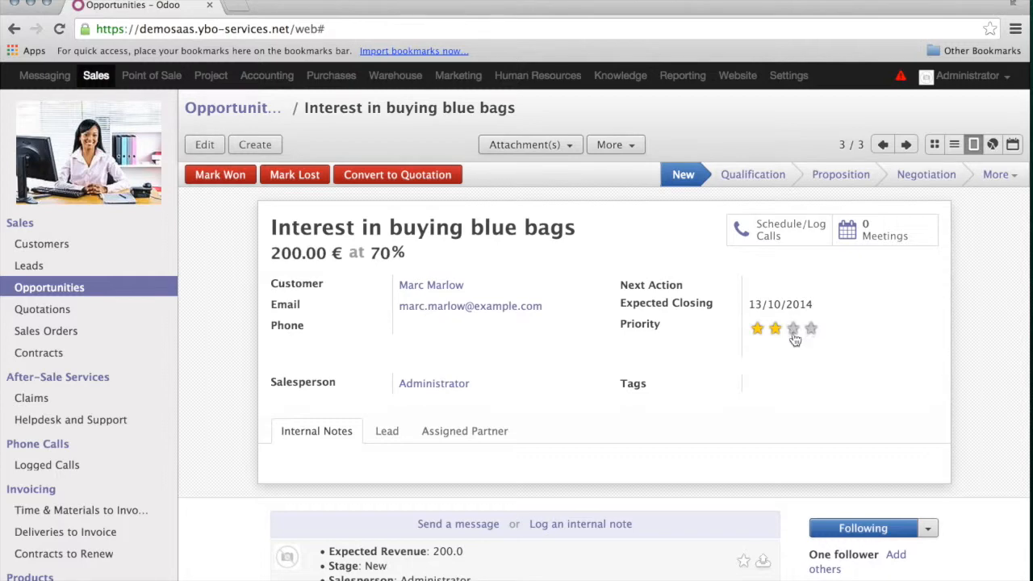
key(ctrl+alt+e)
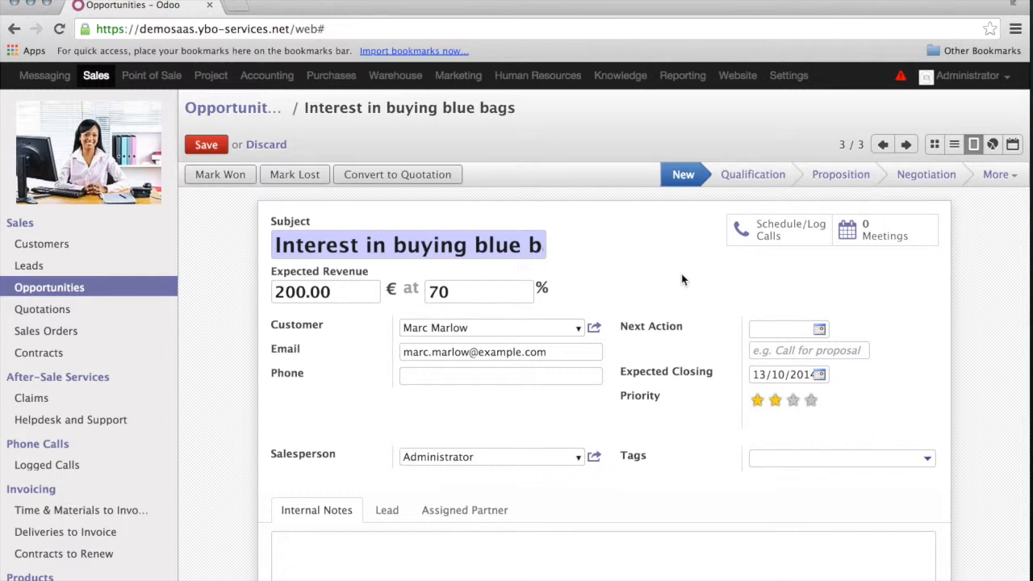
- Set the next action to 13/10/2014 with the note 'Discussion abou the details', then save
click(820, 330)
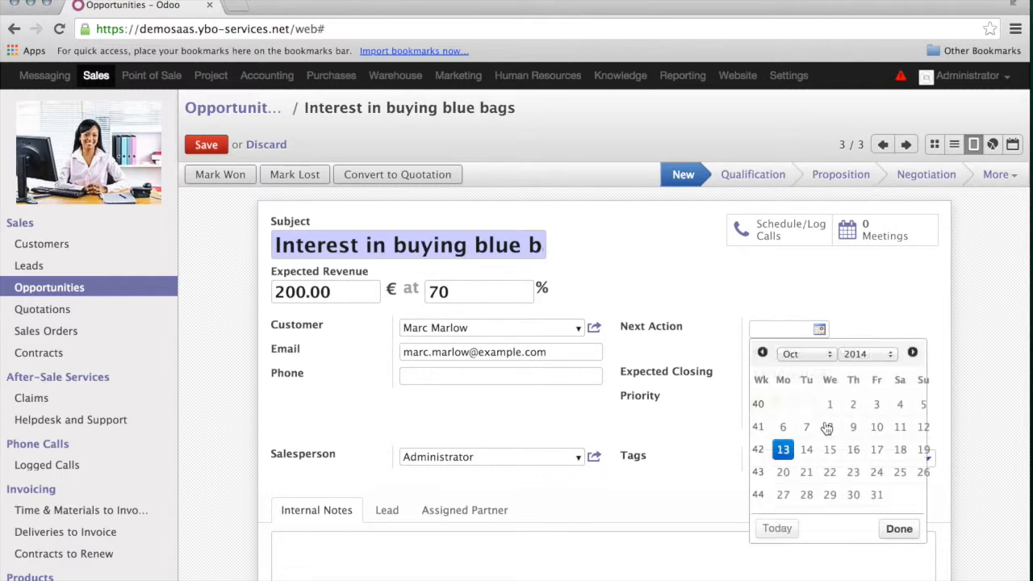
click(782, 451)
click(771, 354)
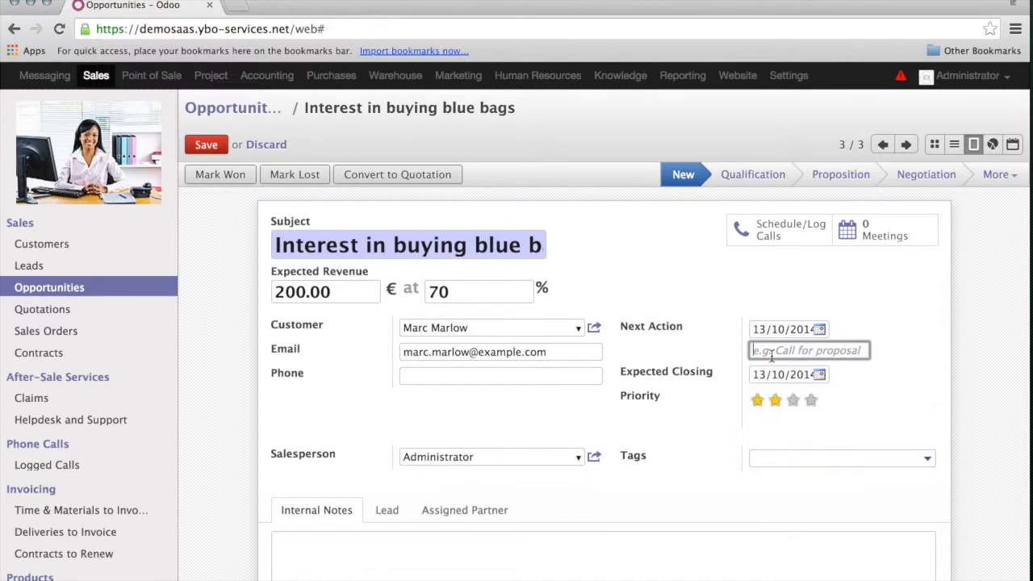
text(Discu)
key(BackSpace)
key(BackSpace)
text(cussion a)
text(bou)
text( the details)
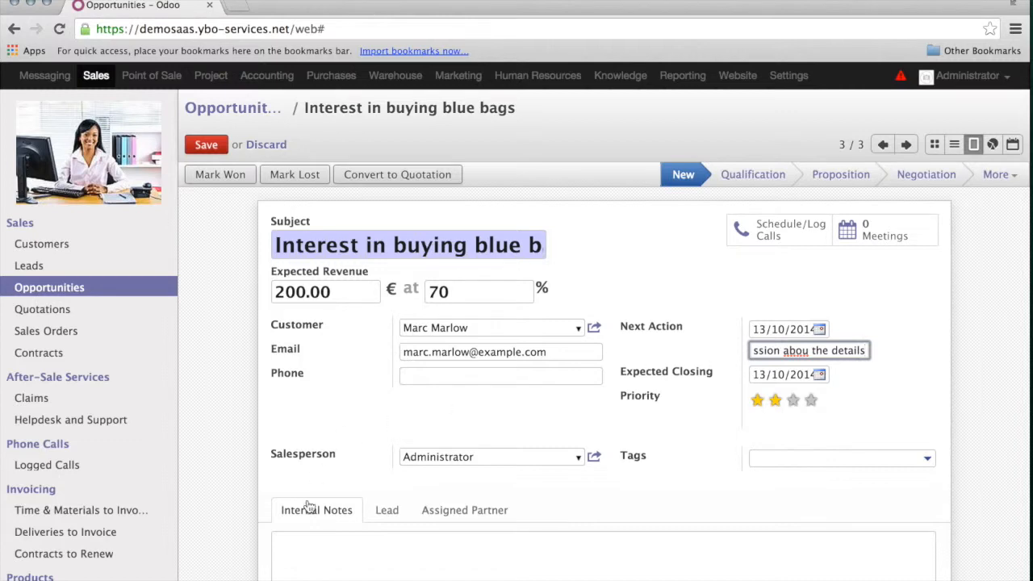
key(alt+s)
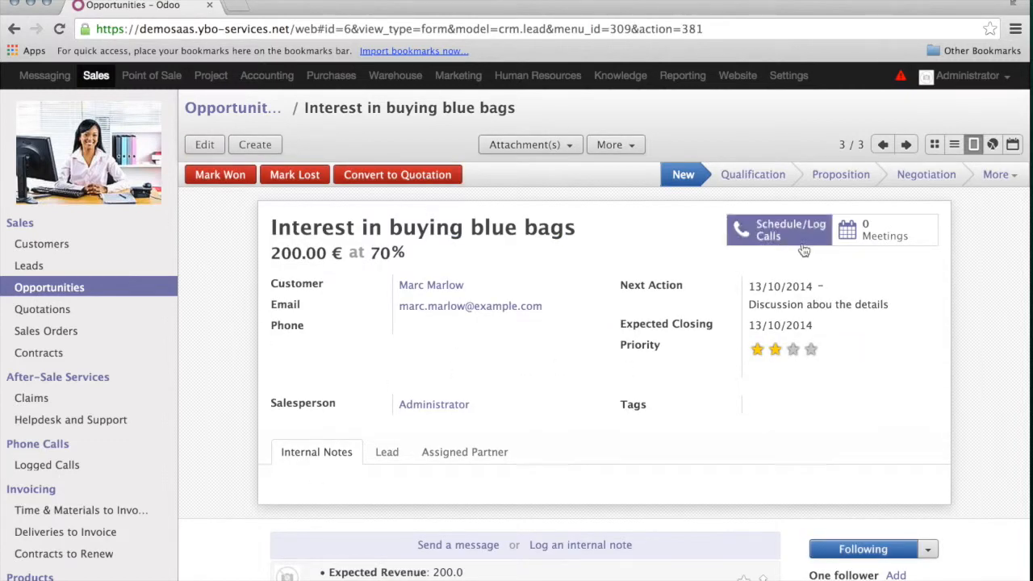
- Create a 13 October 2014 meeting with the customer, then return to the opportunity
click(902, 236)
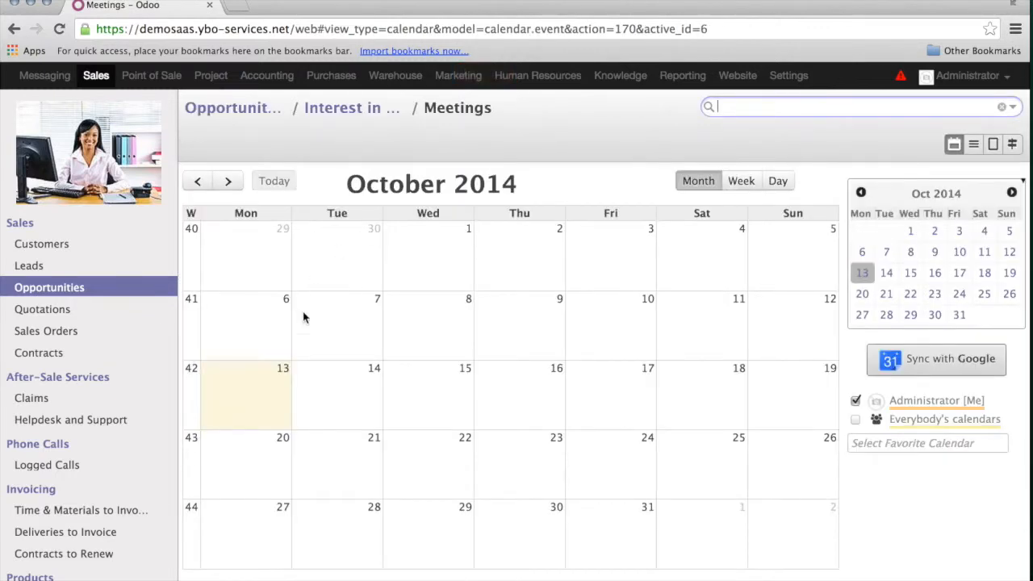
click(253, 381)
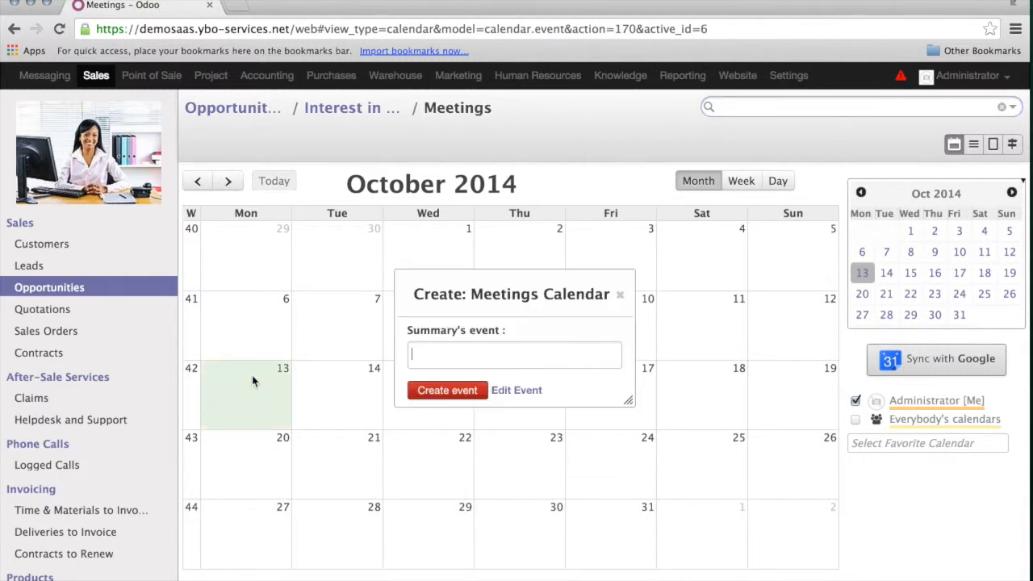
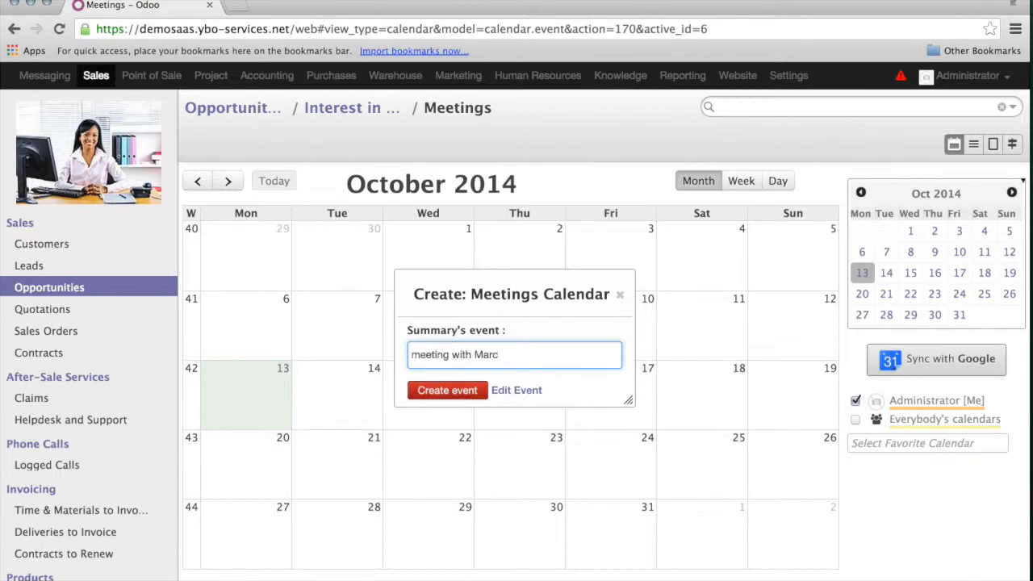
click(463, 393)
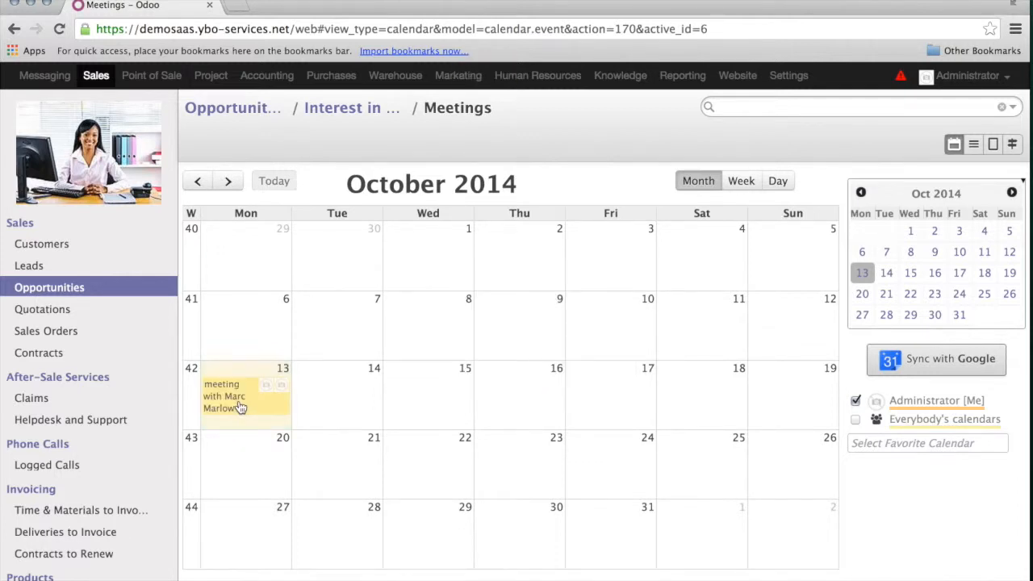
click(356, 114)
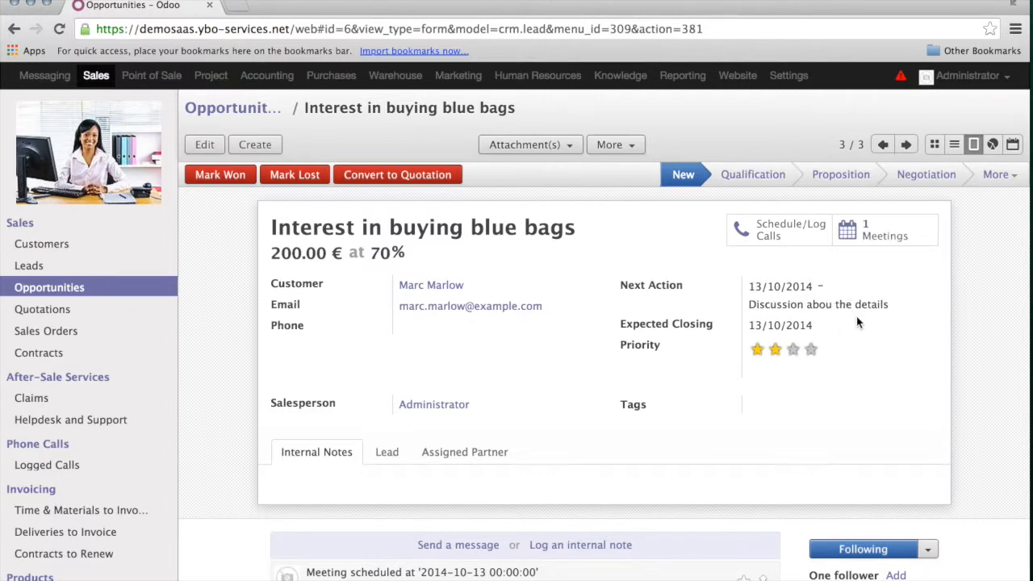
- Fix the next action note to read 'Discussion about the details' and save
click(204, 147)
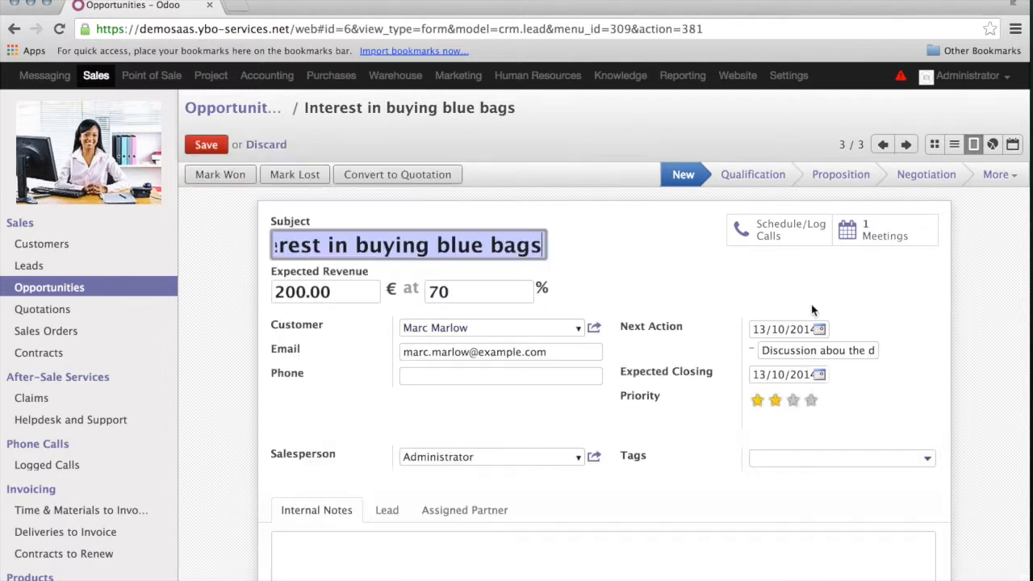
click(837, 355)
click(206, 145)
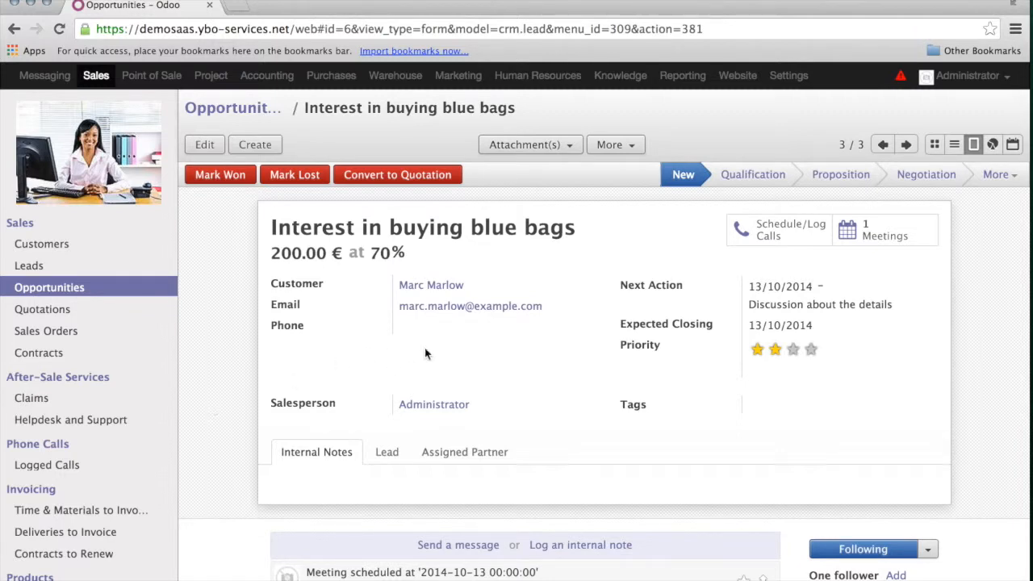
- Convert the opportunity into draft quotation SO011, keeping the same customer
click(432, 177)
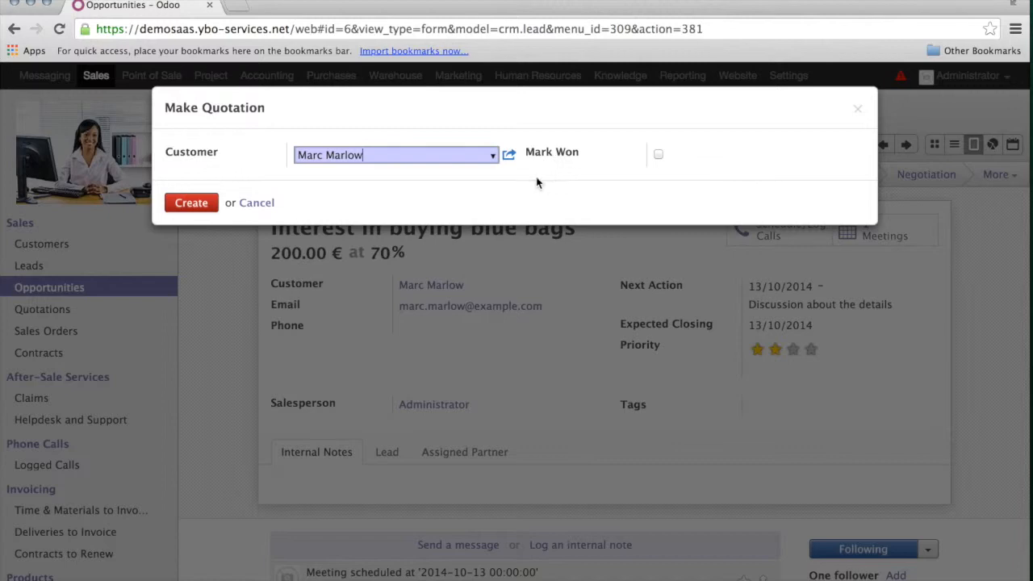
click(202, 206)
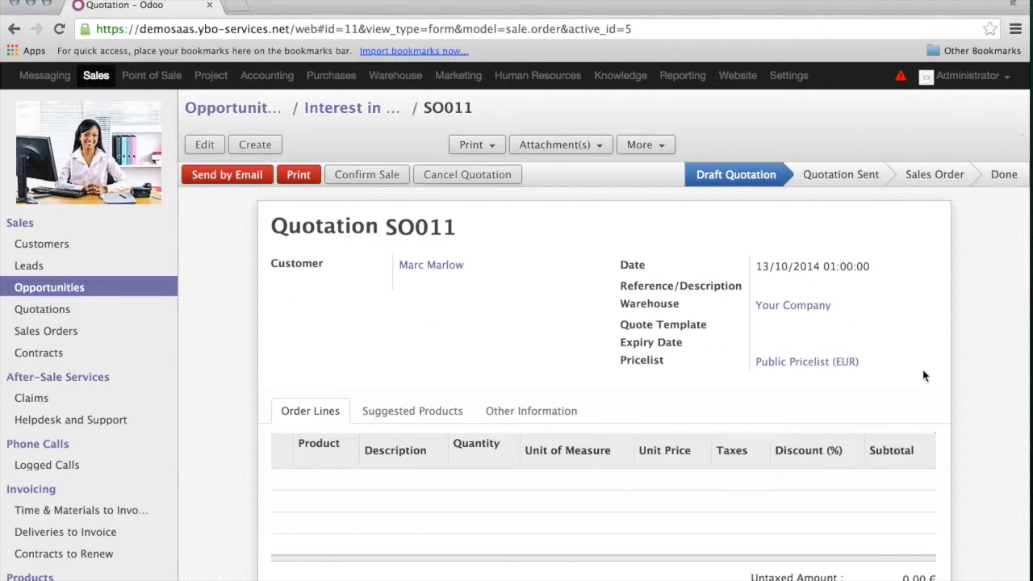
- Review SO011's shipping and invoicing details, then edit it and start a new order line
click(550, 415)
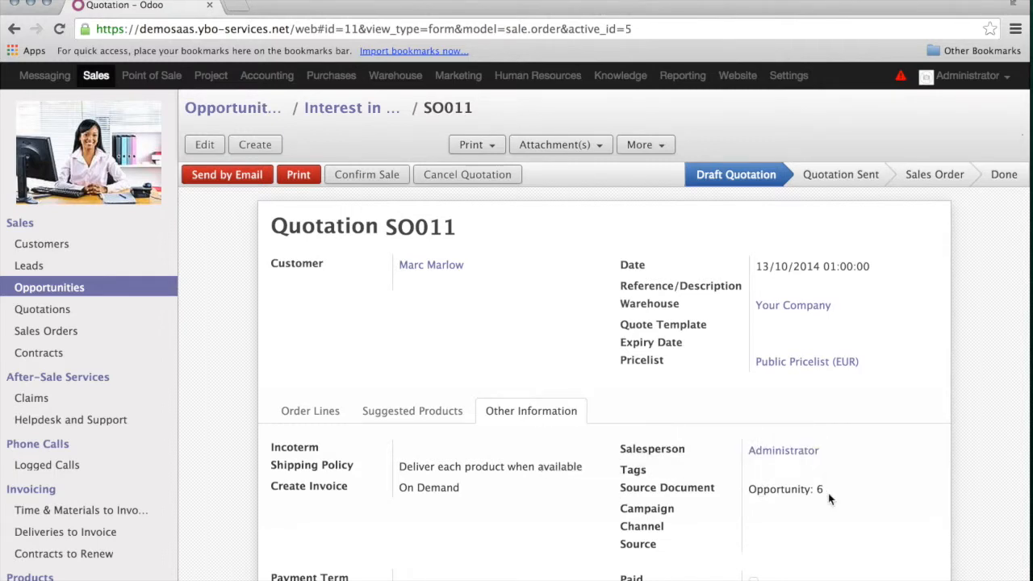
scroll(829, 499, down, 2)
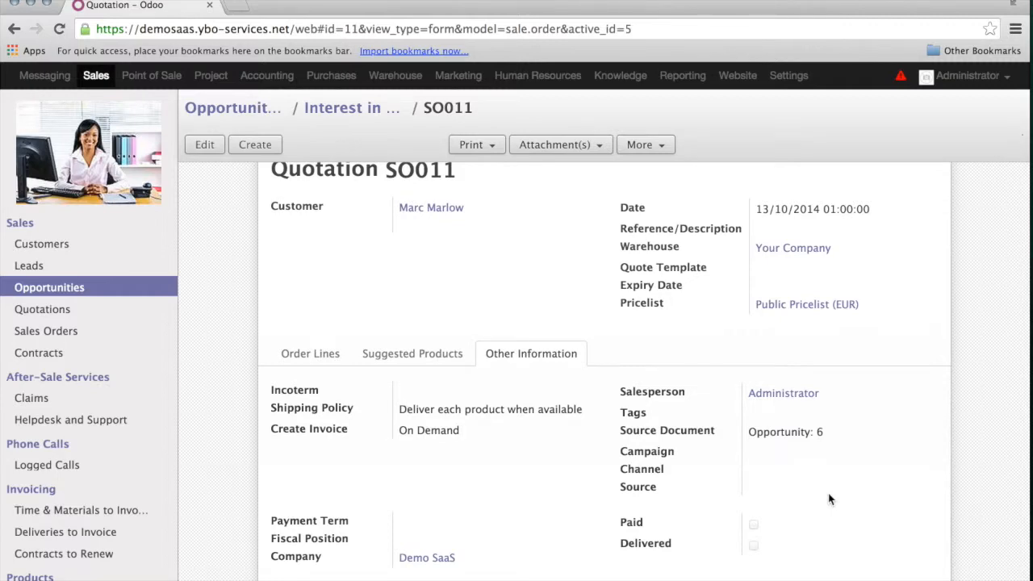
scroll(829, 499, up, 2)
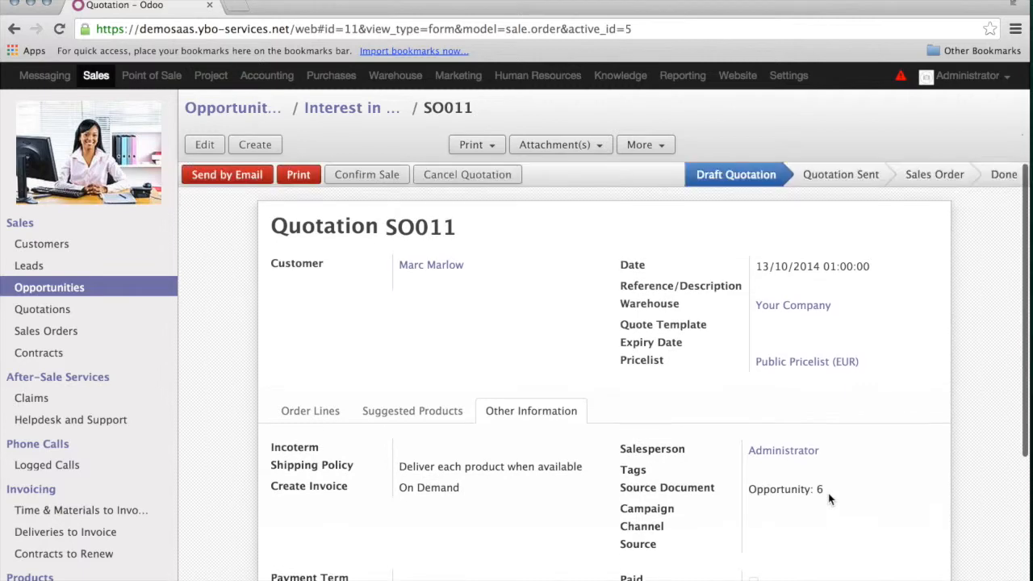
click(206, 145)
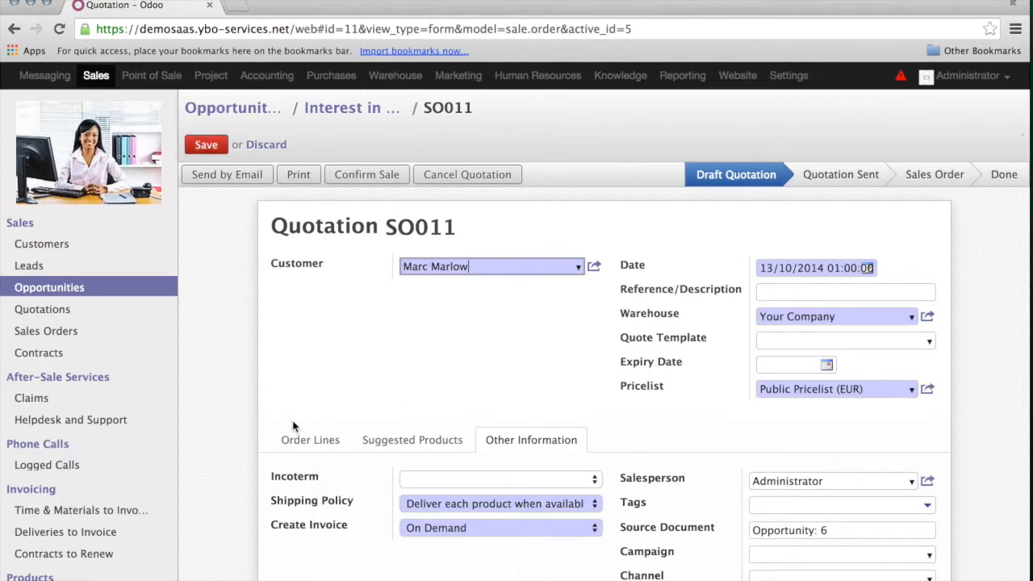
click(307, 436)
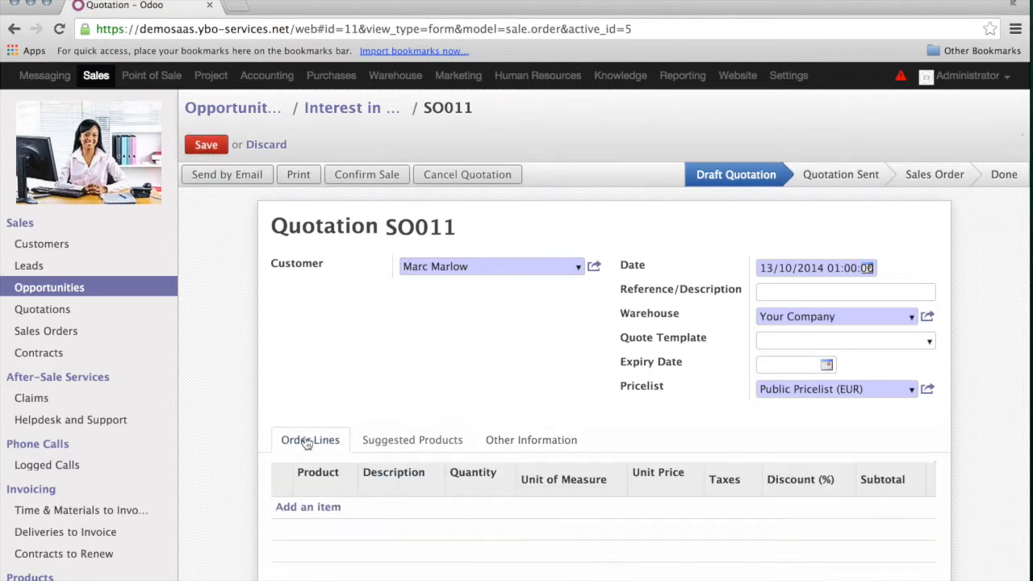
click(328, 506)
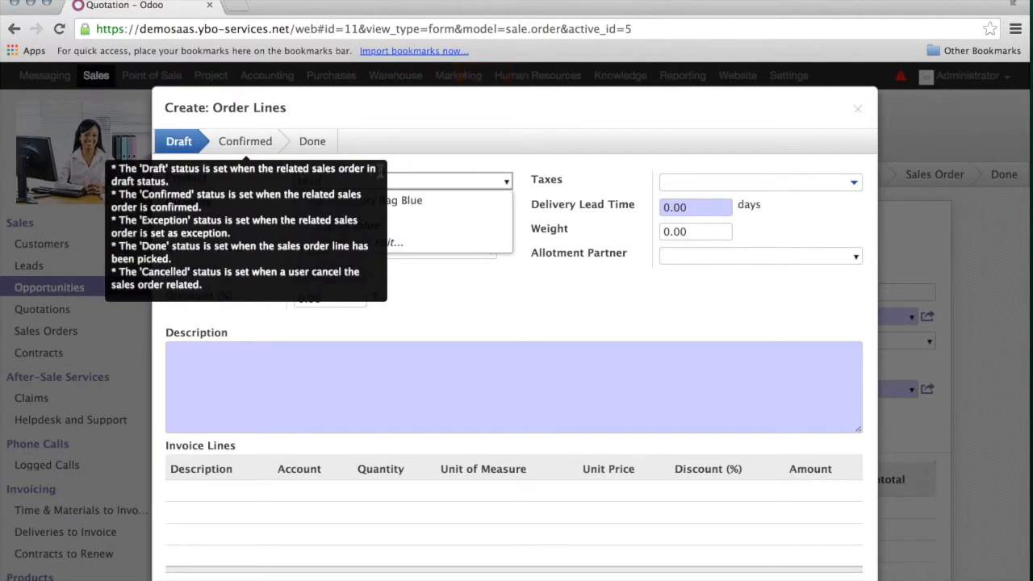
- Add a [LB-B] Luxury Bag Blue line with quantity 3 and 3% discount, and save it
click(436, 202)
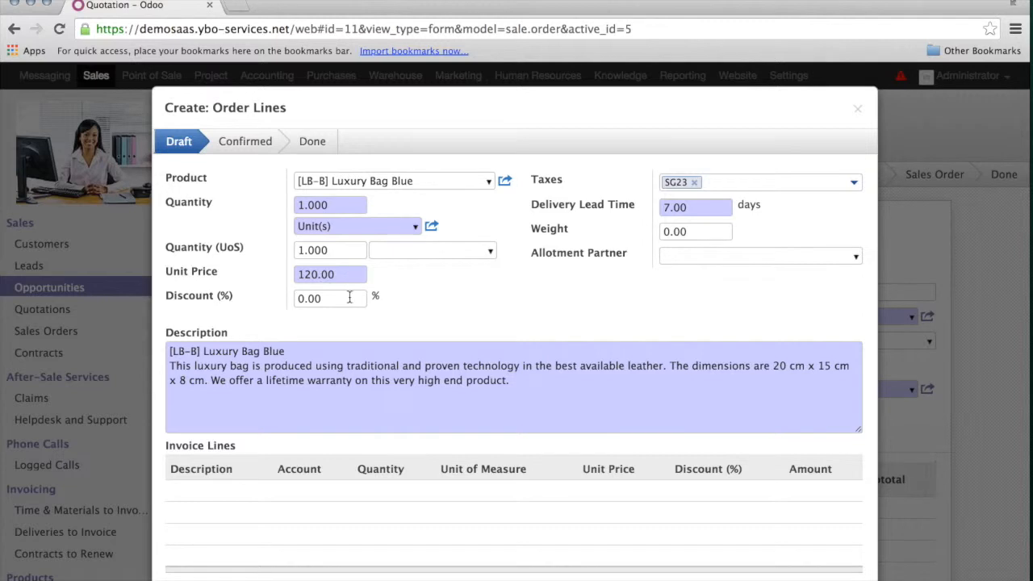
click(340, 299)
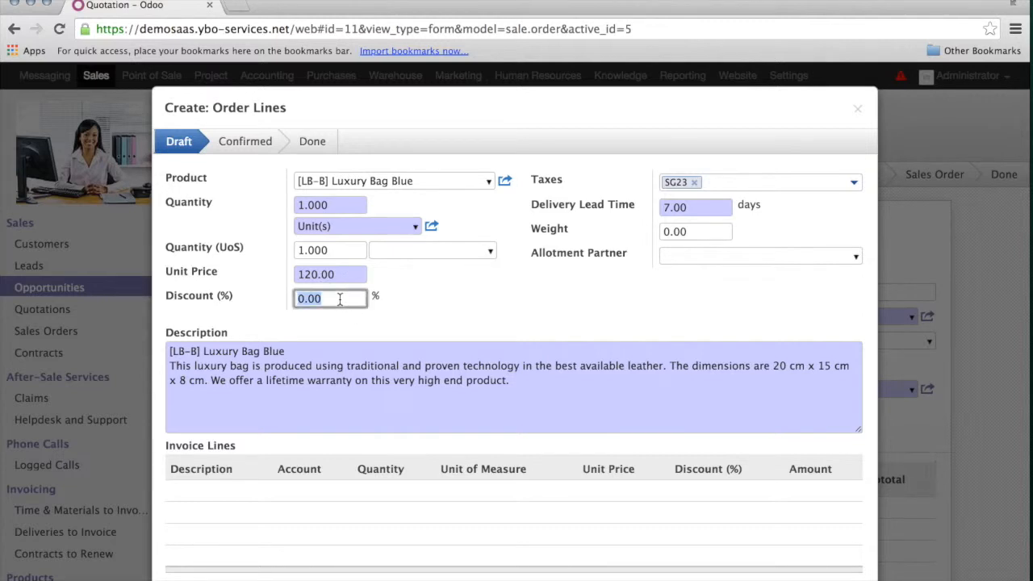
text(3)
double_click(350, 207)
text(3)
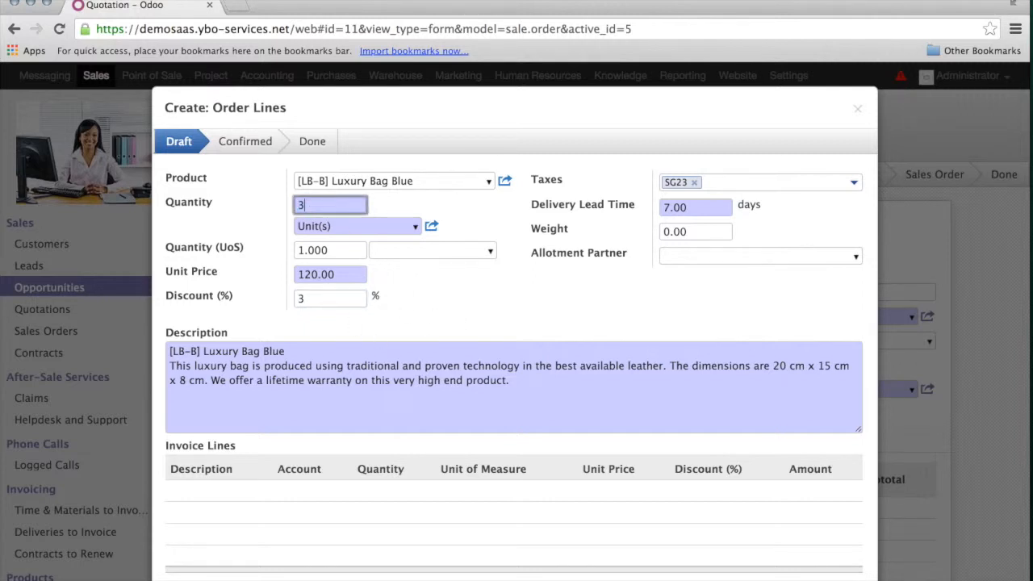
click(352, 299)
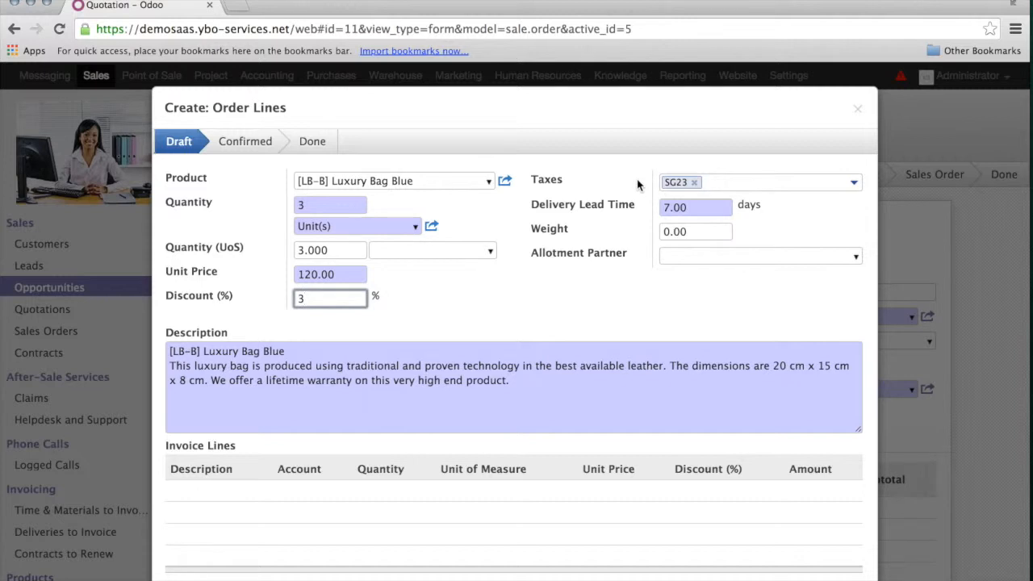
mouse_move(636, 205)
drag(169, 367, 524, 381)
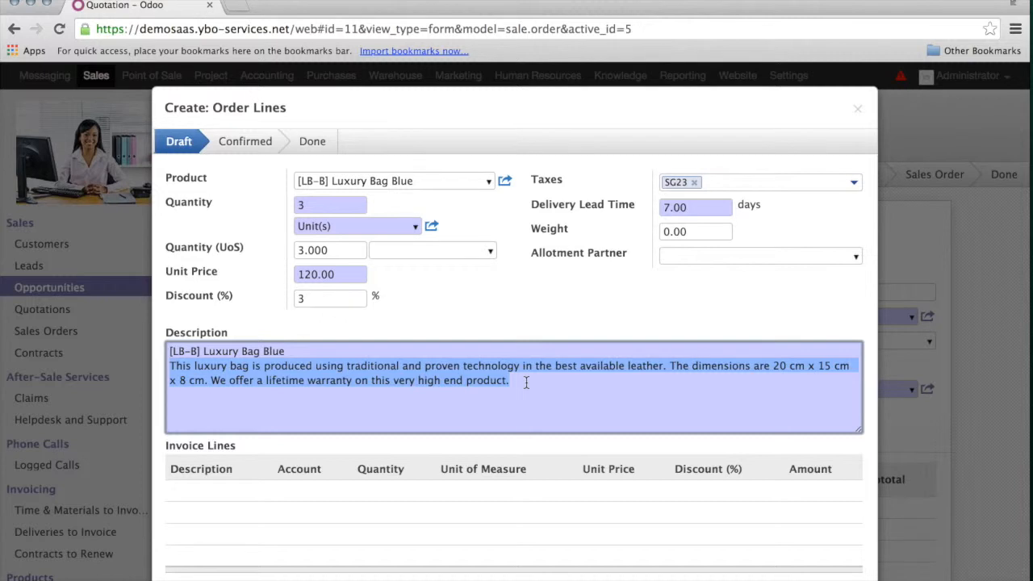
click(525, 382)
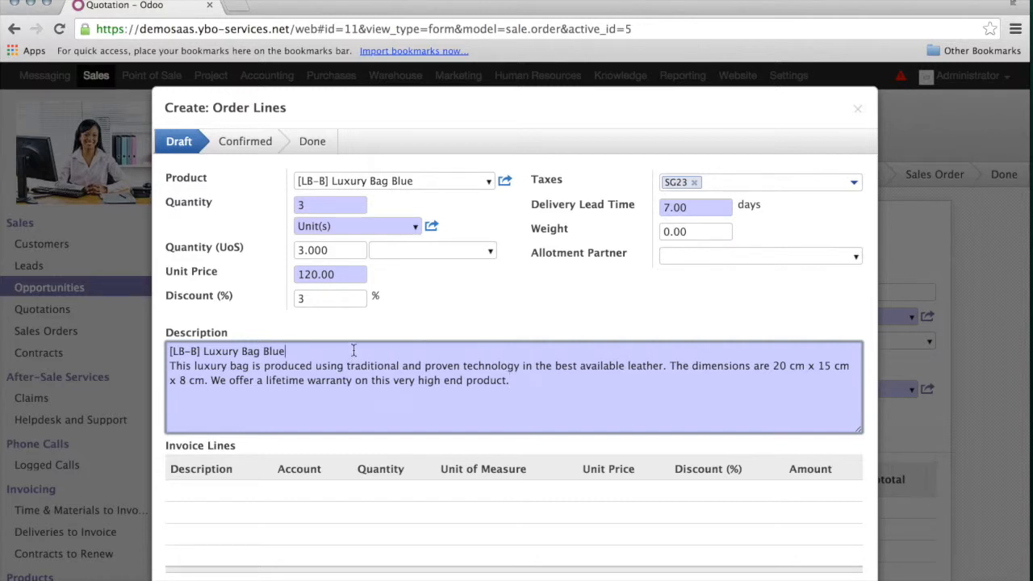
scroll(354, 351, down, 1)
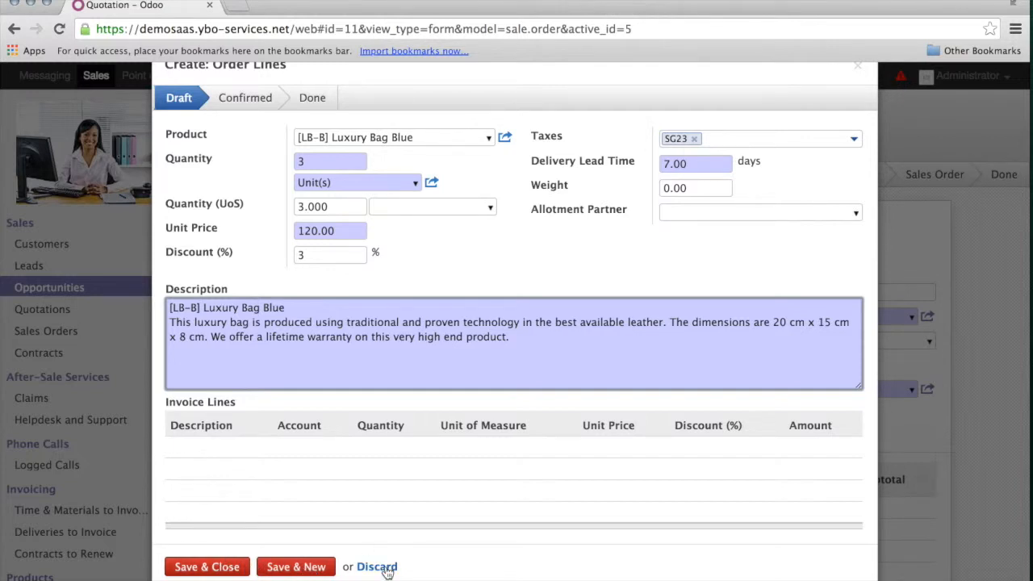
click(217, 571)
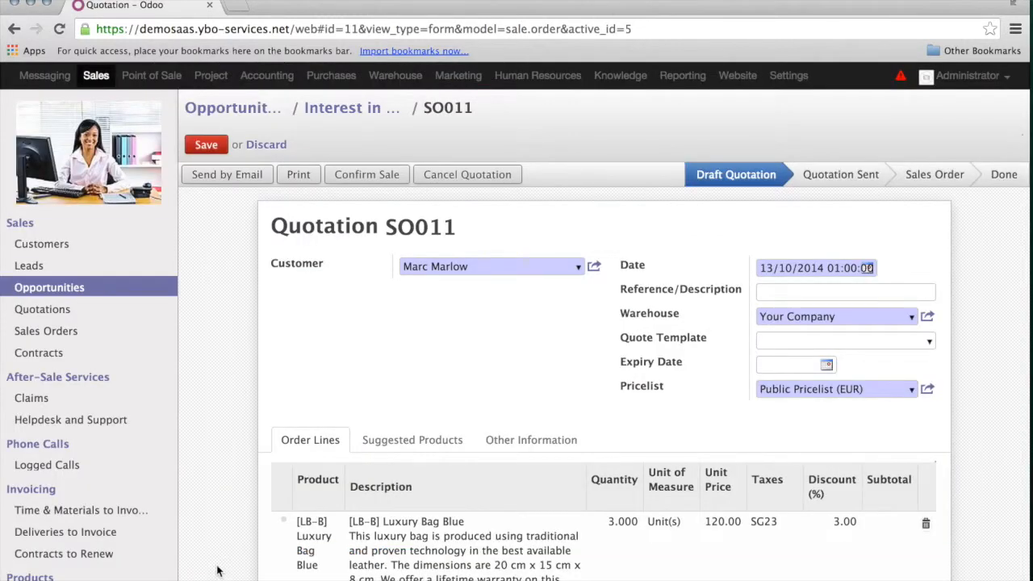
- Recalculate the quotation total to 429.52 €
scroll(218, 568, down, 3)
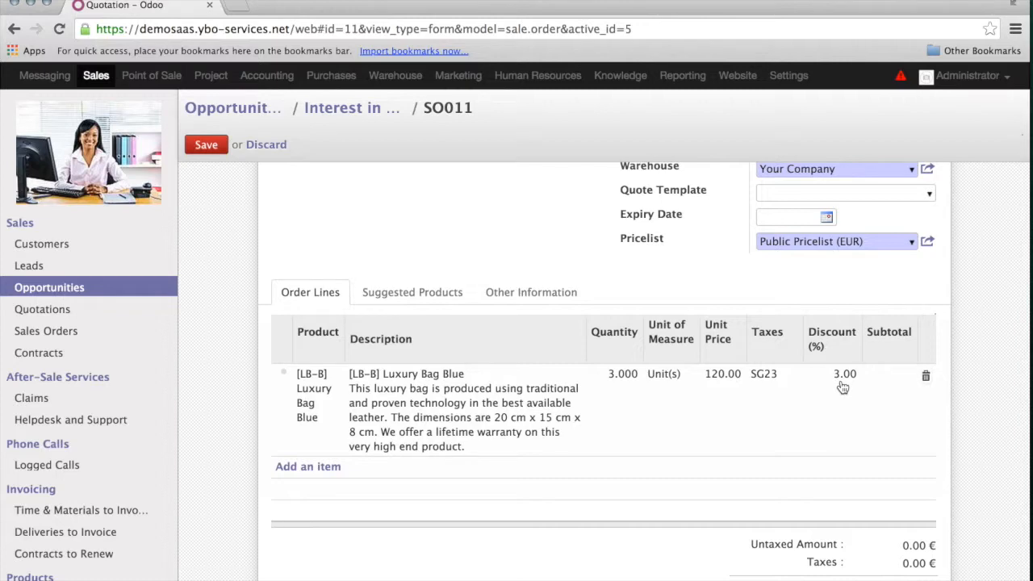
scroll(588, 549, down, 3)
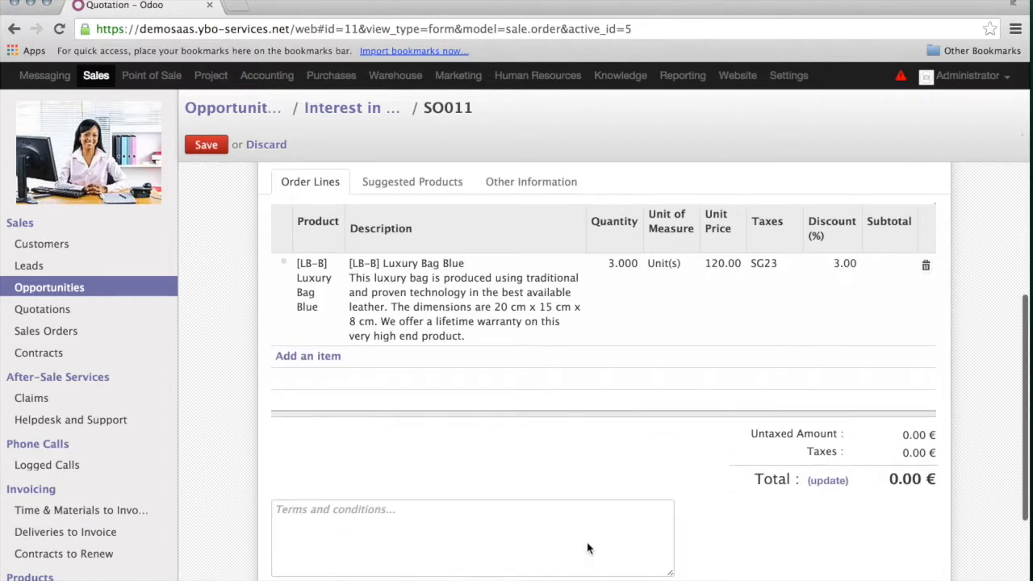
click(828, 467)
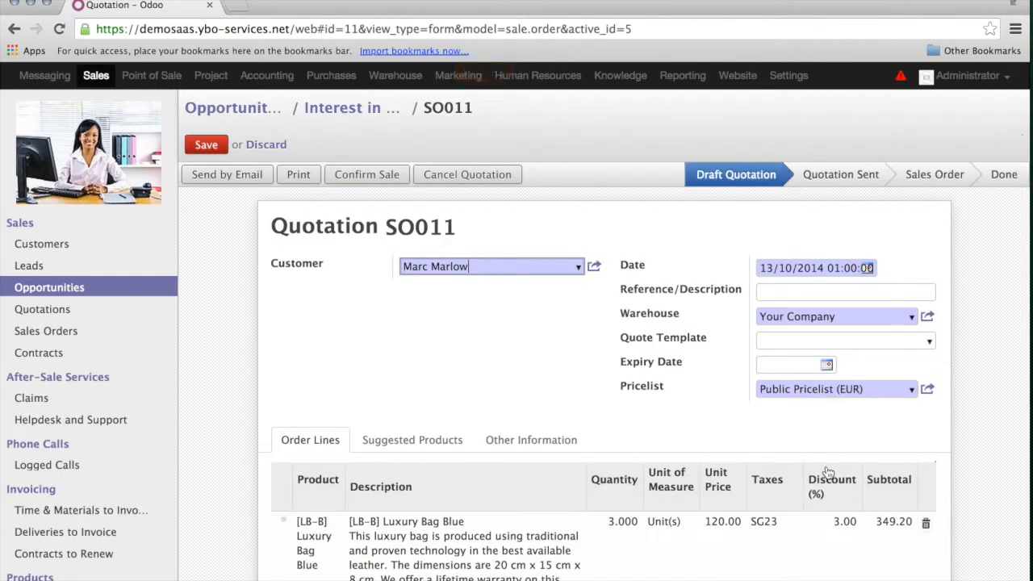
- Enter the terms 'payment in advance delivery upon payment.' and view the Other Information
scroll(828, 472, down, 5)
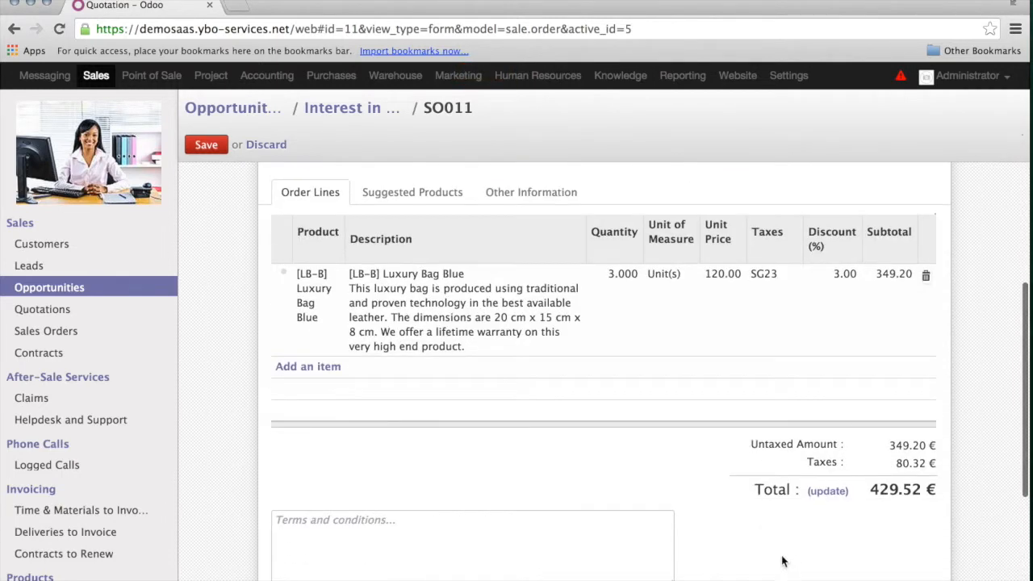
click(407, 546)
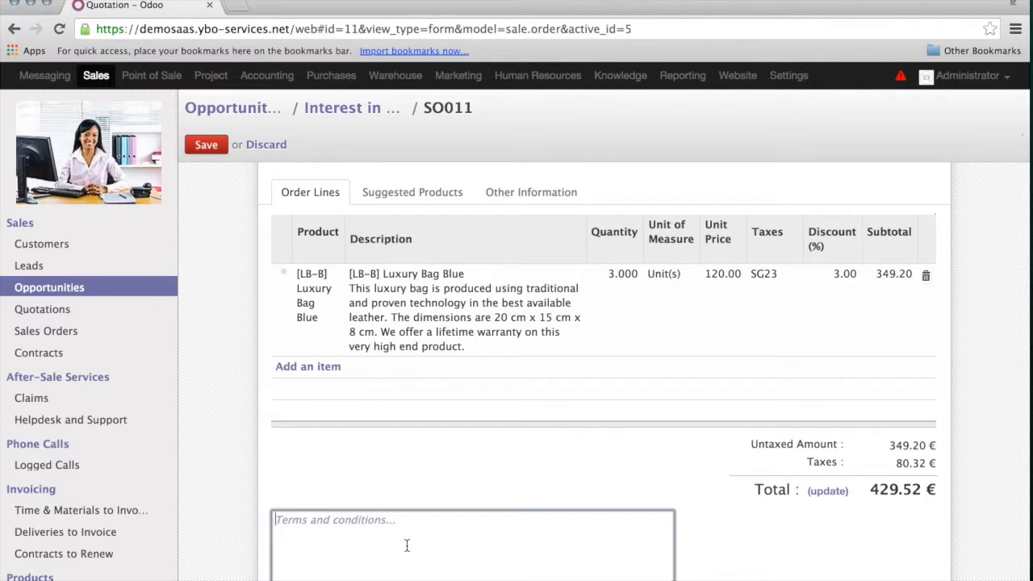
text(payment)
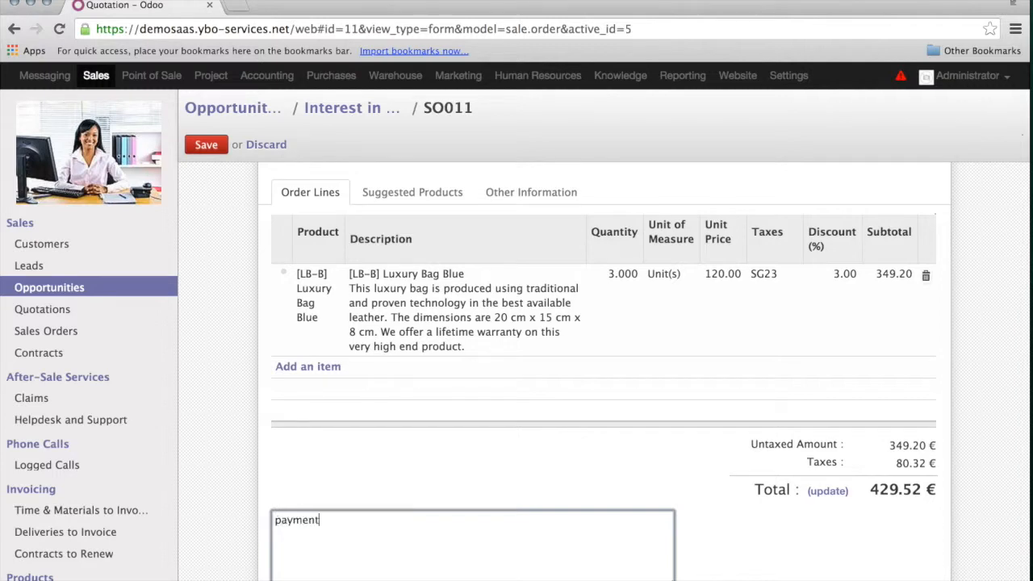
text( in advance delivery upon payment.)
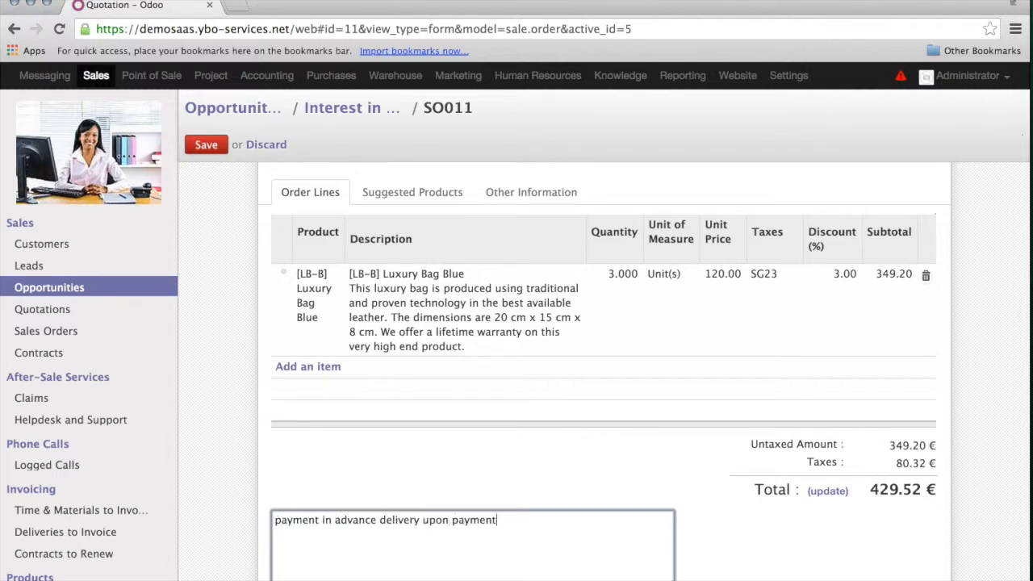
click(533, 198)
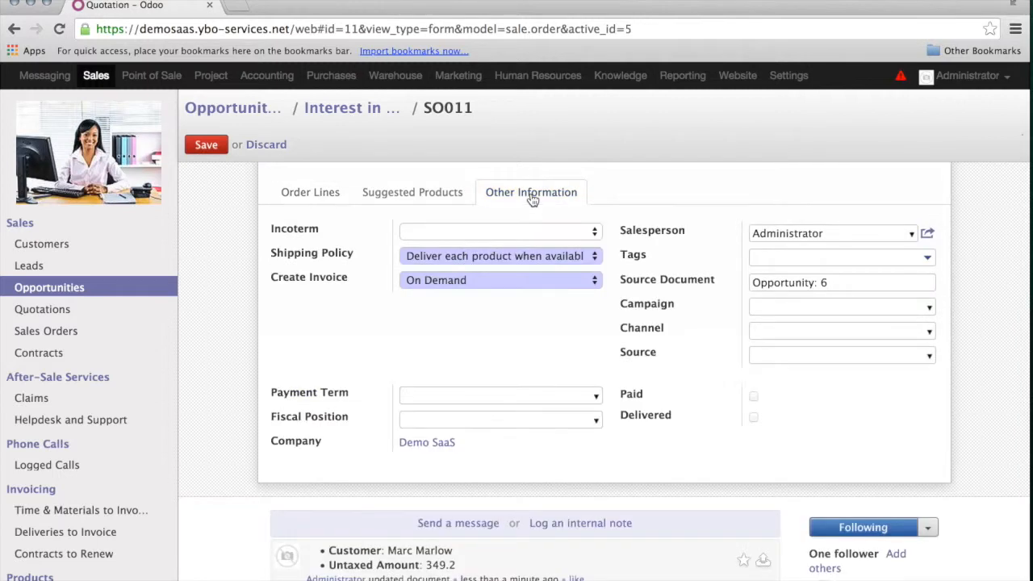
- Set the incoterm to EX WORKS, deliver each product when available, and keep On Demand invoicing
click(595, 231)
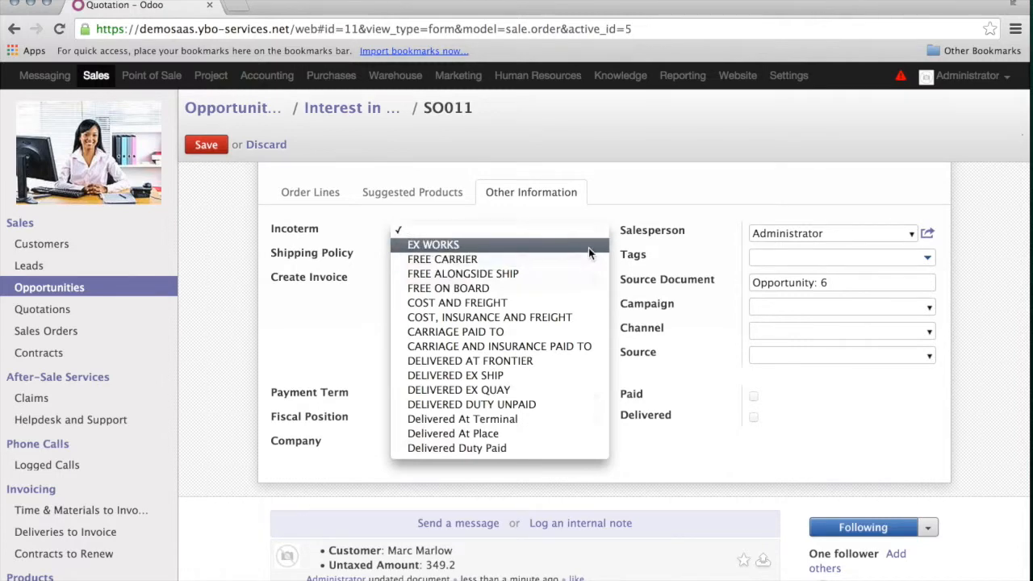
click(588, 247)
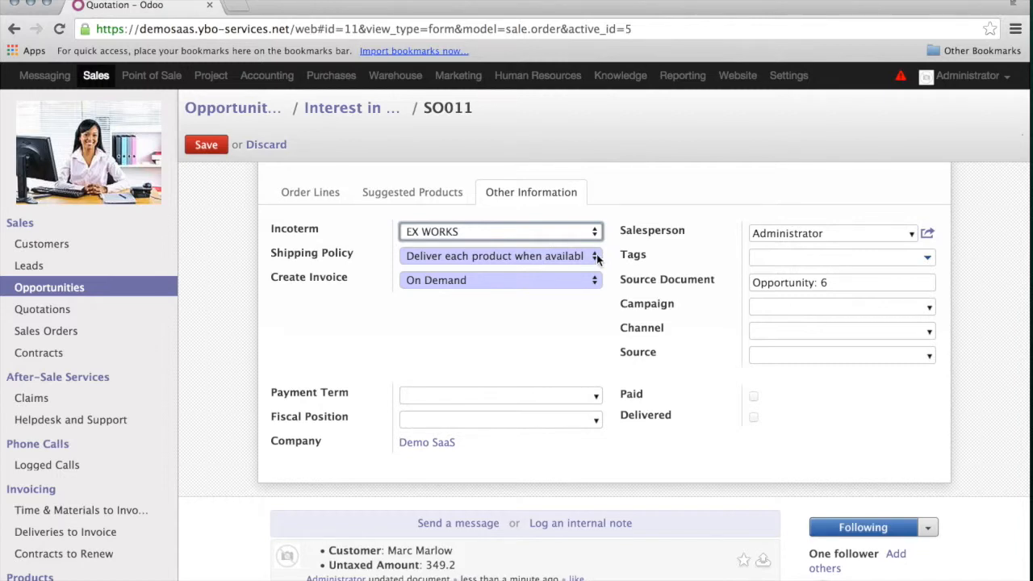
click(596, 256)
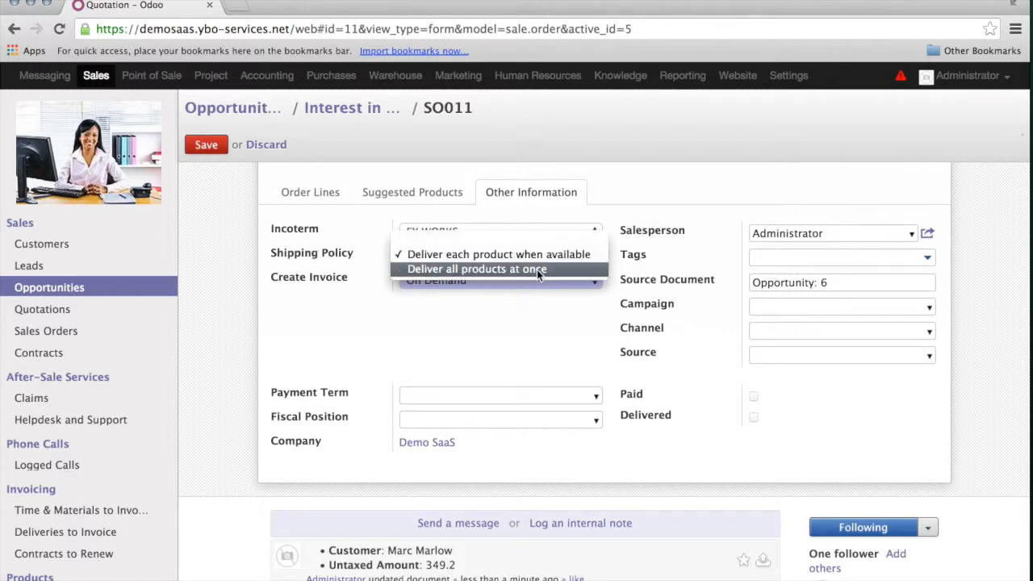
click(552, 255)
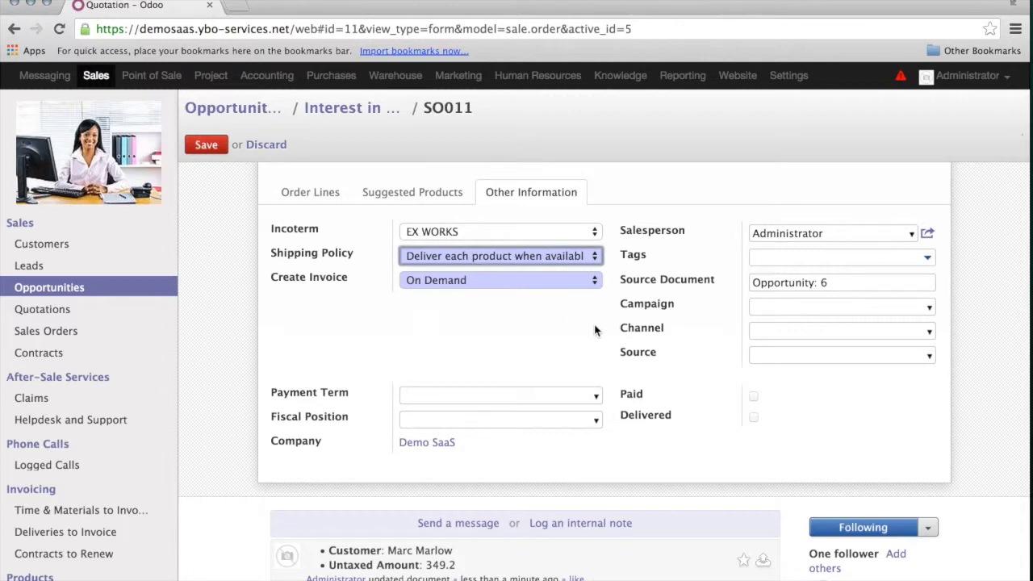
click(594, 280)
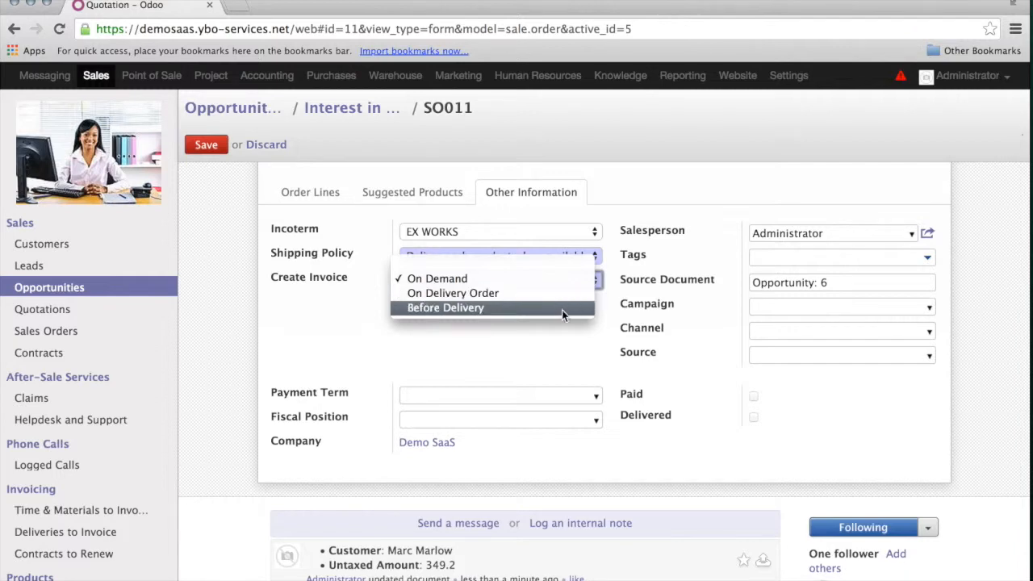
click(450, 279)
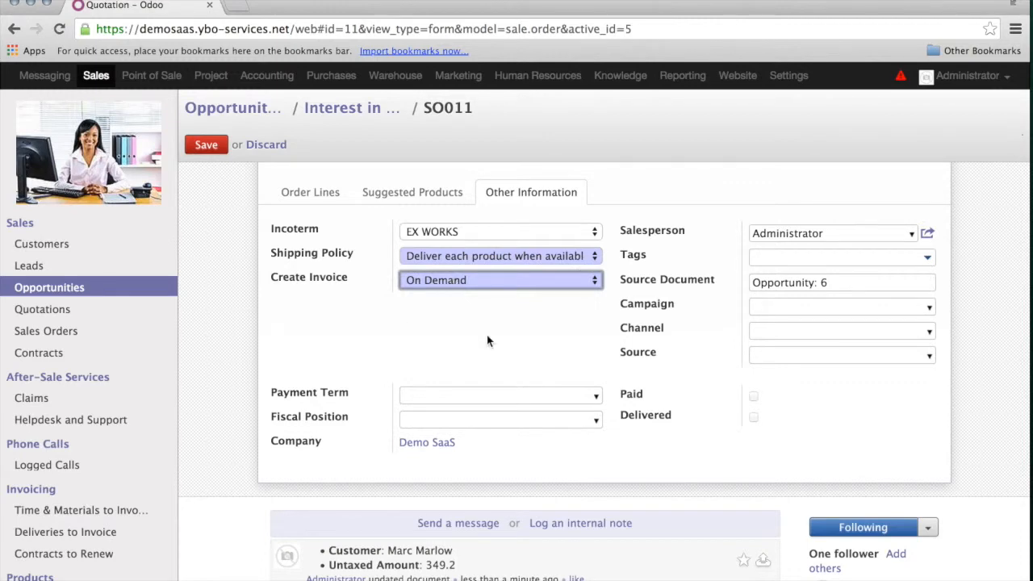
- Set the payment term to 15 Days, then check the order lines and return to Other Information
click(598, 396)
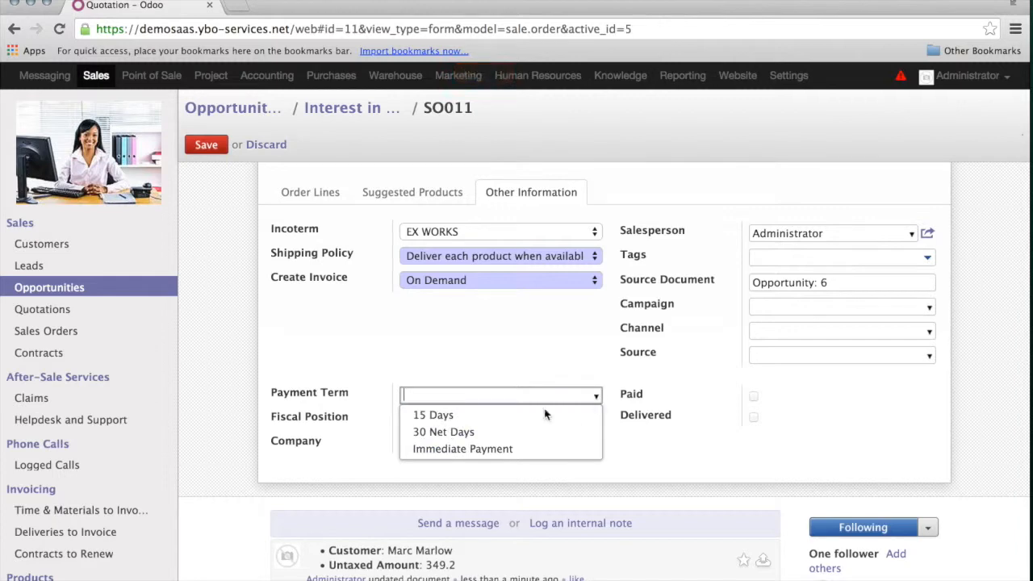
click(454, 417)
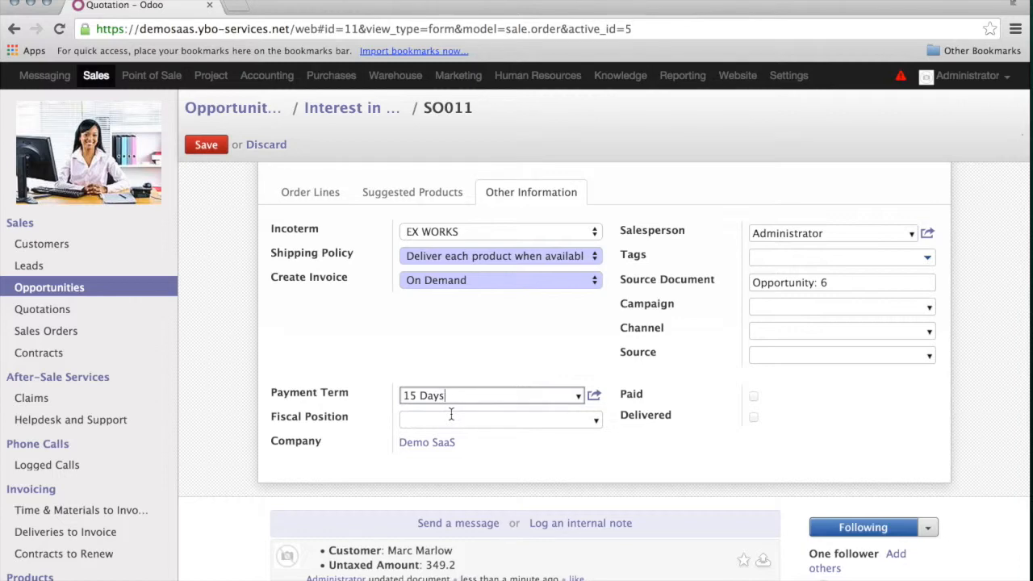
click(501, 423)
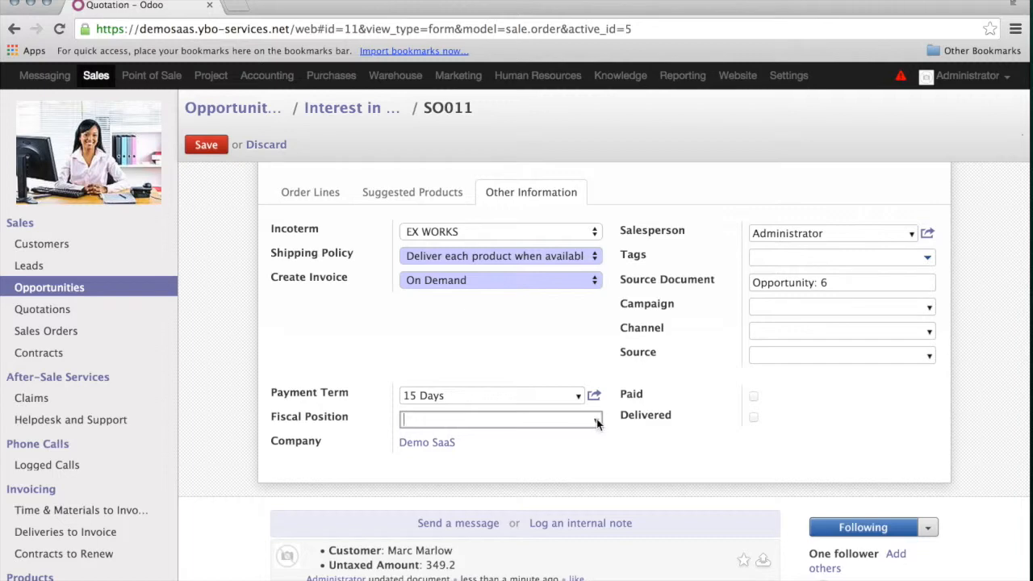
click(309, 194)
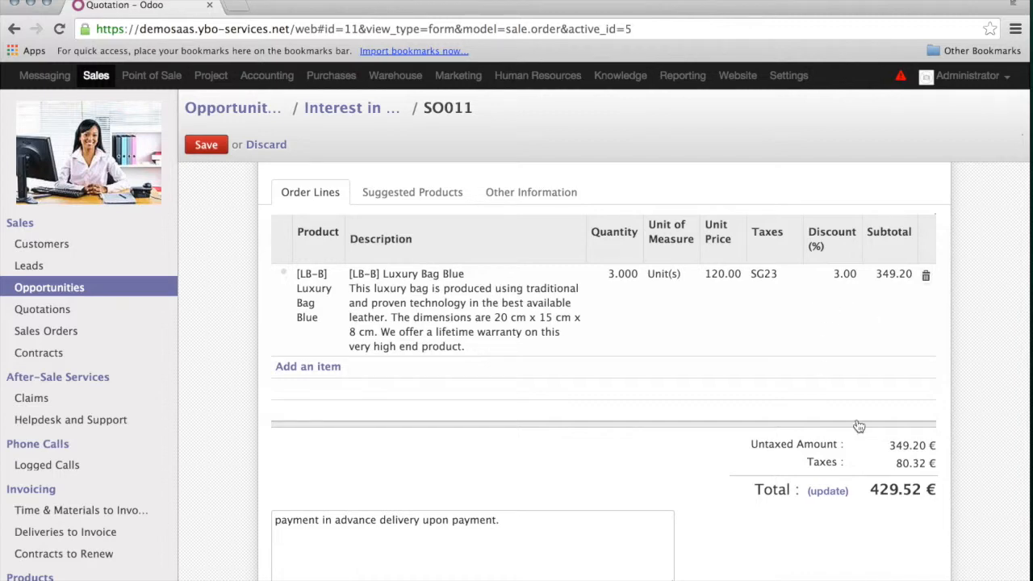
click(549, 201)
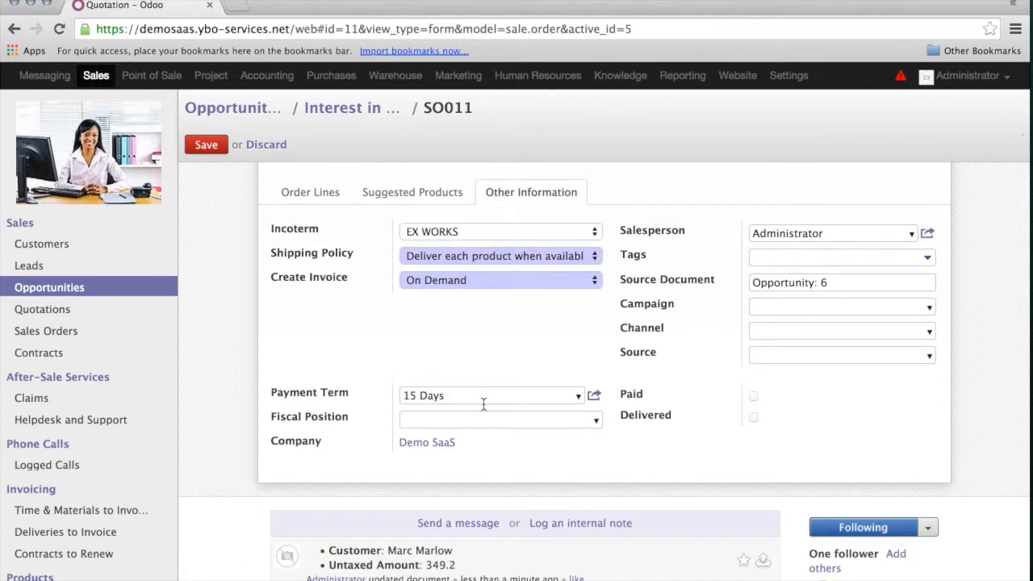
- Apply the Extra EU fiscal position and update the totals so taxes drop to 0.00
click(594, 421)
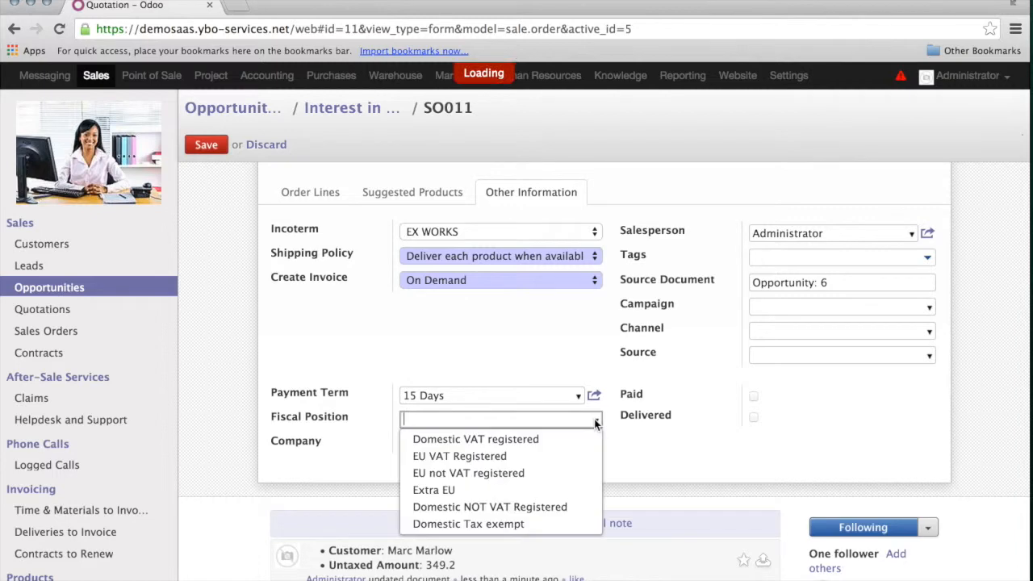
click(434, 490)
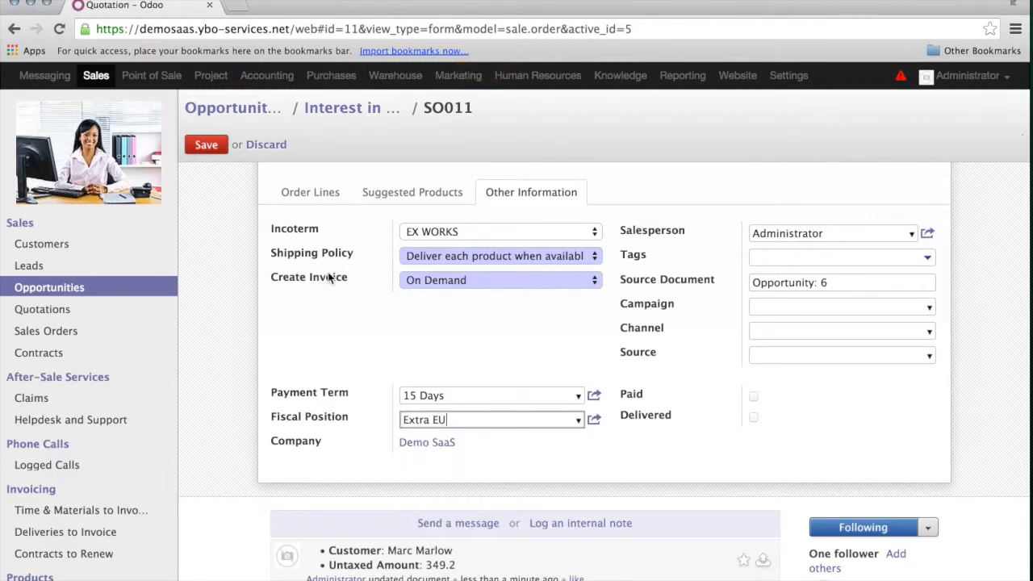
click(319, 196)
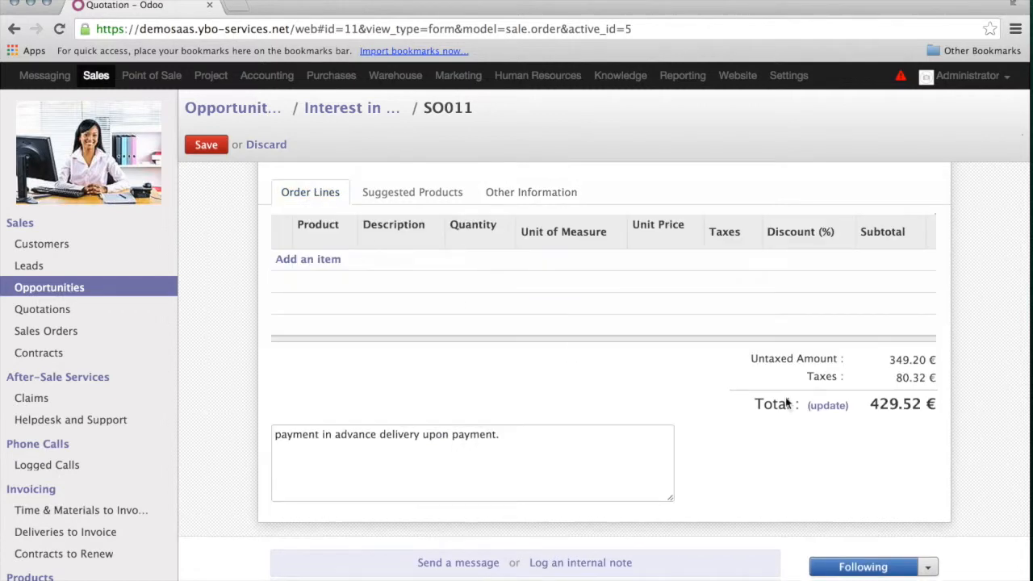
click(835, 409)
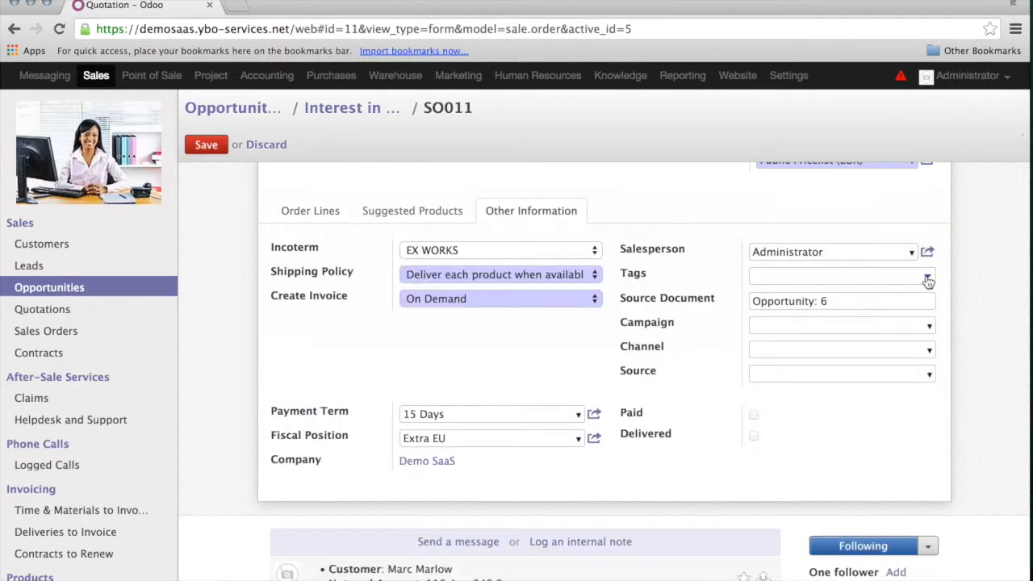
- Tag the quotation as Product and save it
click(927, 276)
click(928, 277)
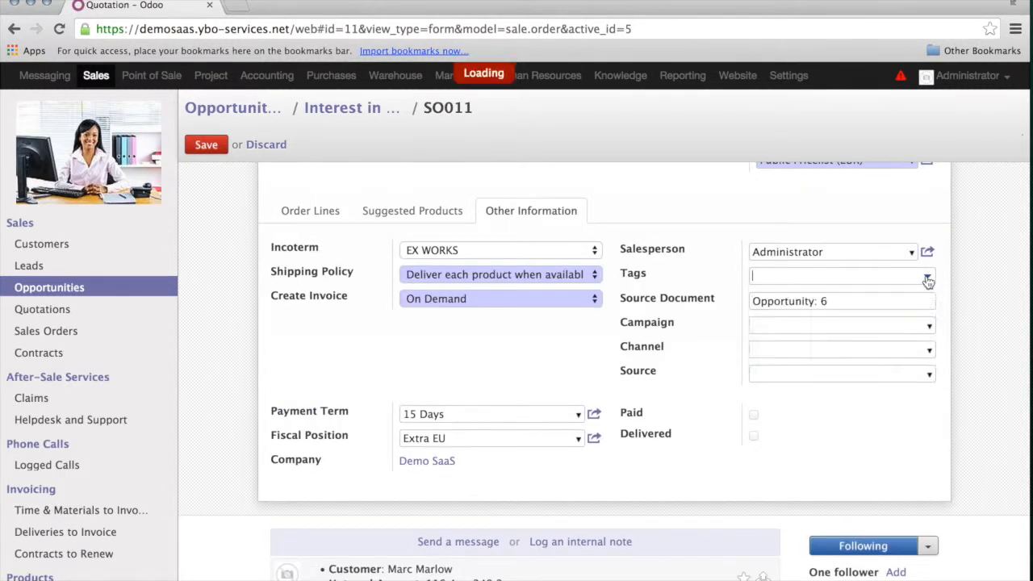
click(927, 278)
click(928, 280)
click(928, 280)
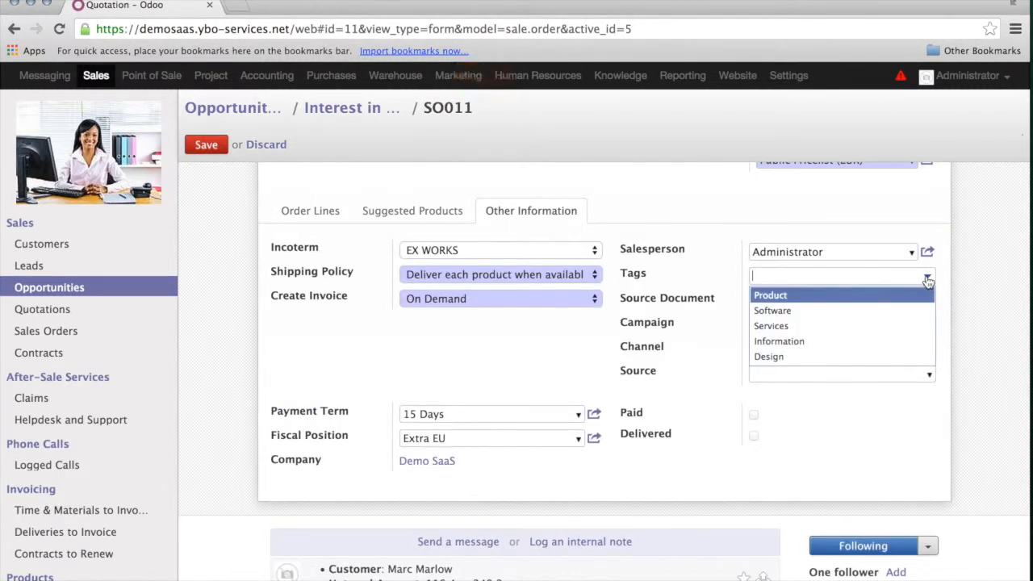
click(795, 274)
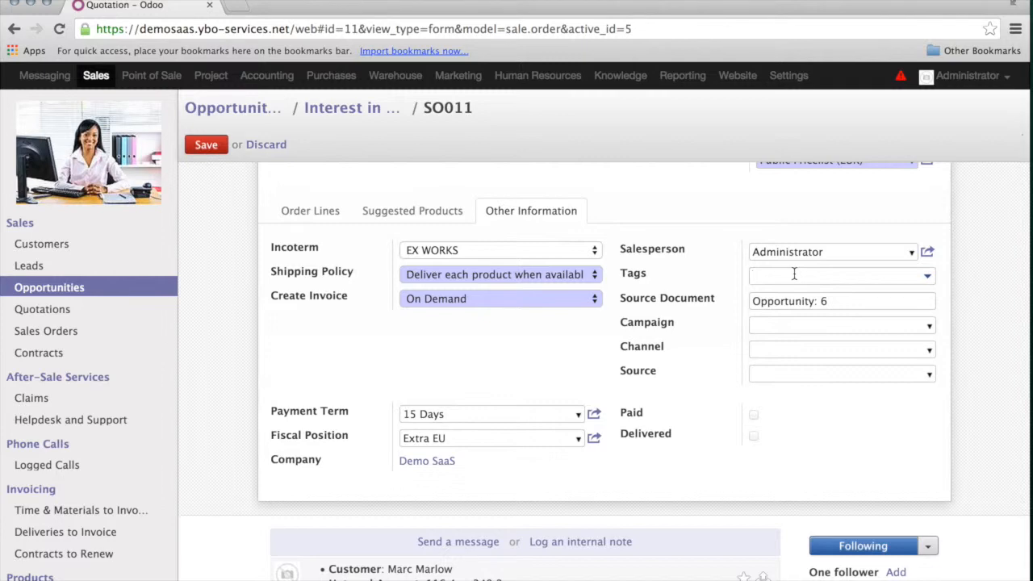
text(pro)
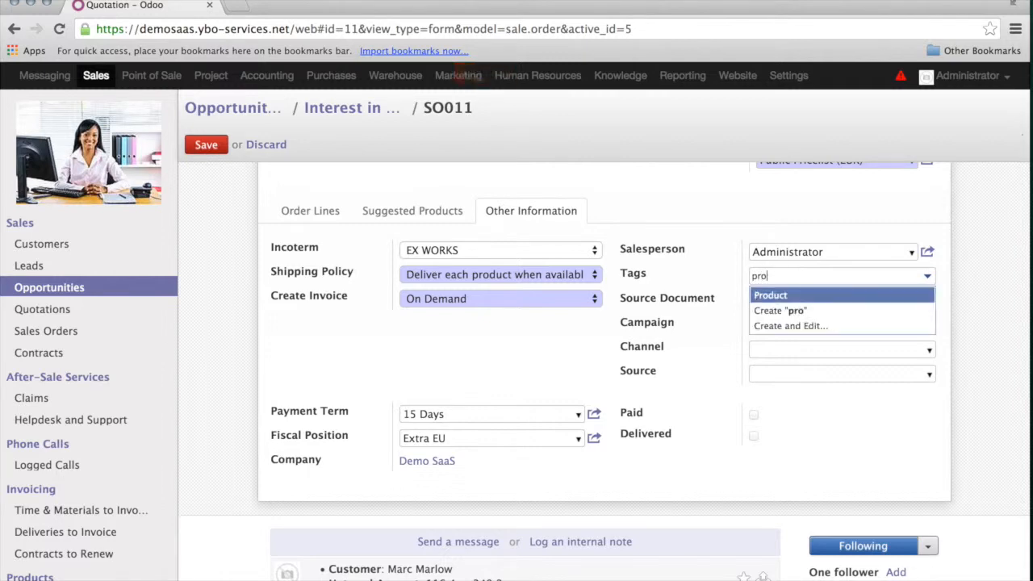
key(Return)
click(206, 144)
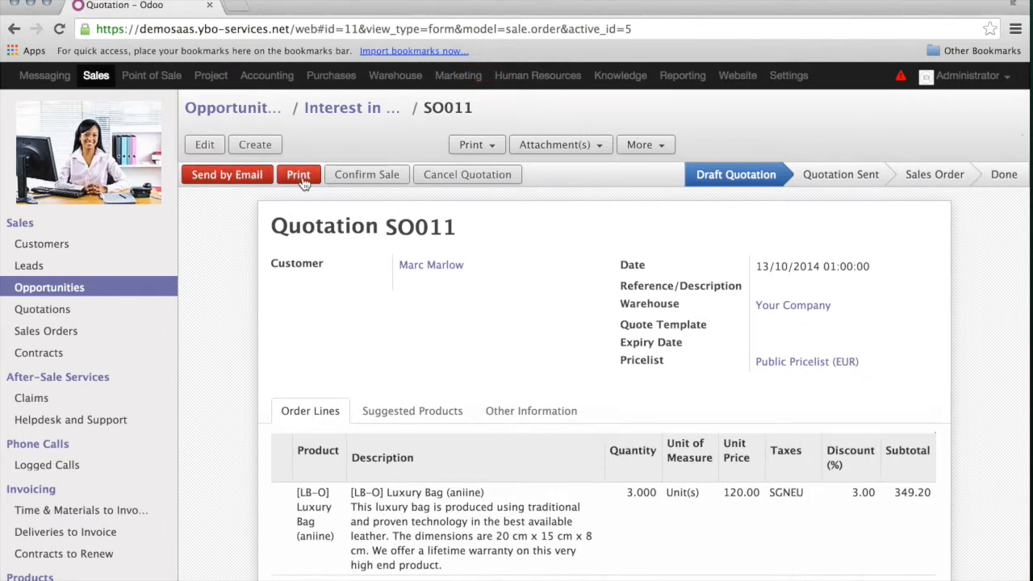
- Draft the 'Demo SaaS Quotation (Ref SO011)' email with SO011_draft.pdf attached and review it
click(231, 178)
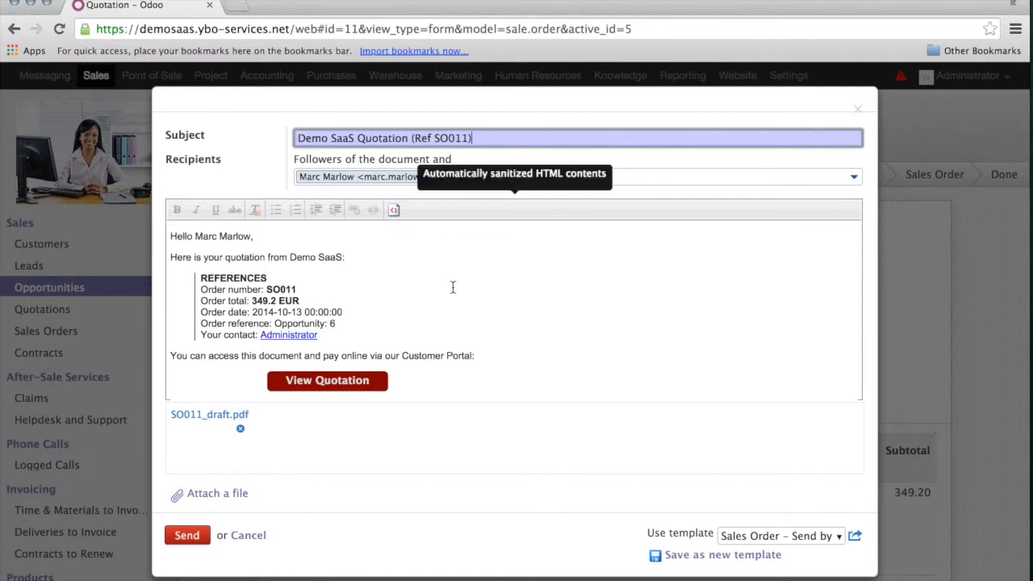
scroll(453, 287, down, 5)
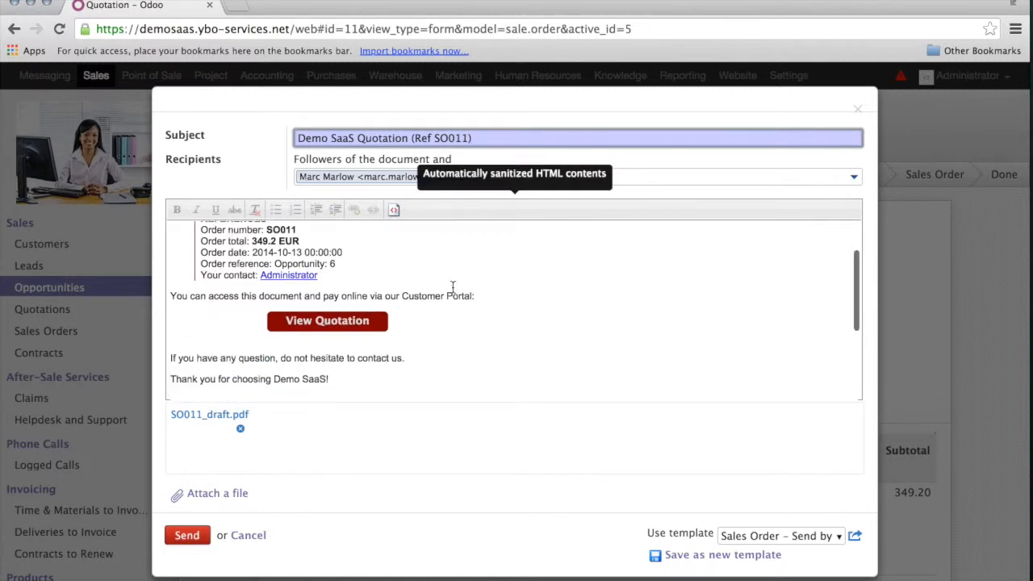
scroll(453, 287, down, 1)
scroll(418, 305, up, 4)
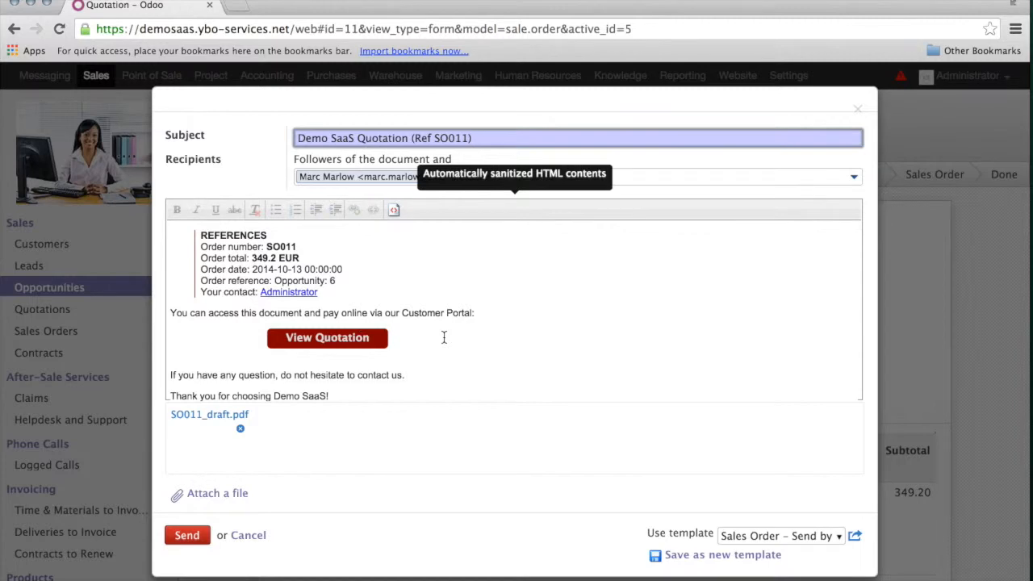
scroll(444, 338, down, 1)
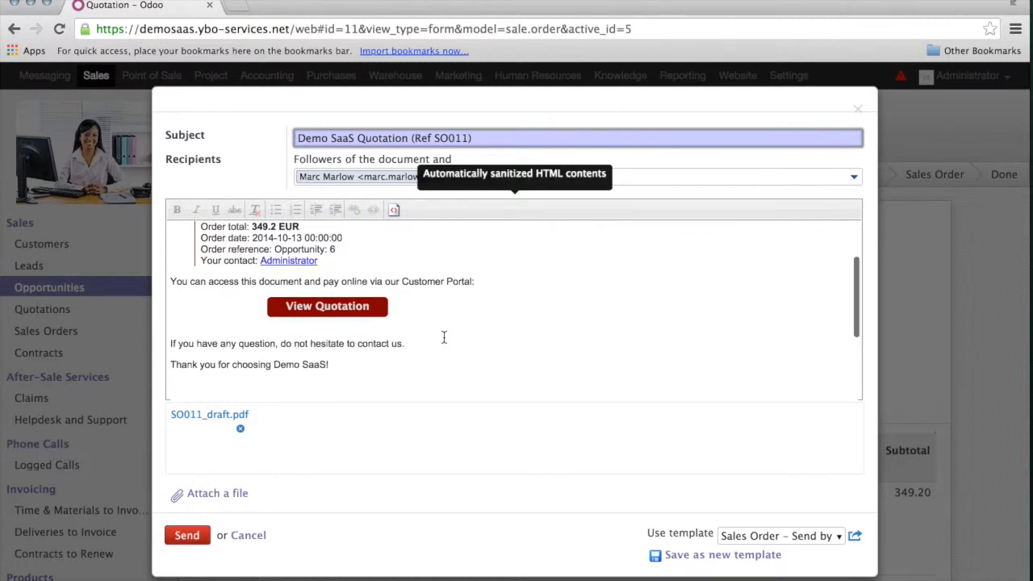
scroll(444, 337, down, 1)
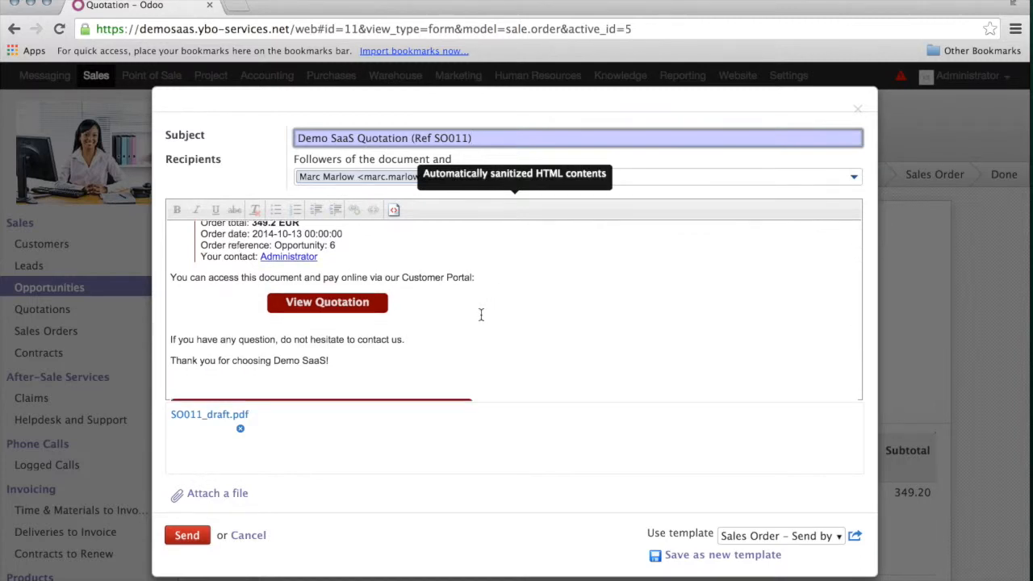
scroll(481, 315, down, 4)
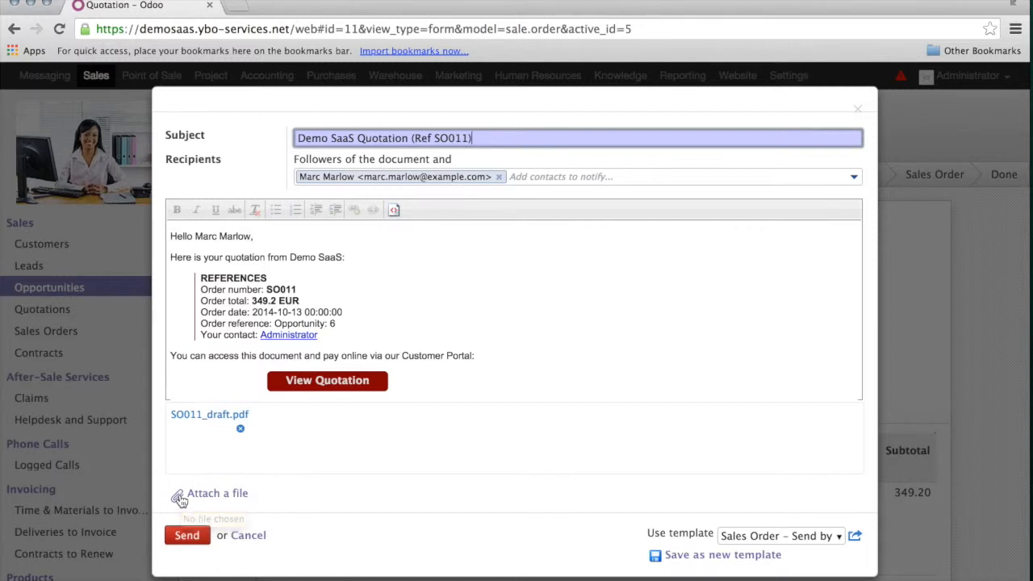
click(188, 538)
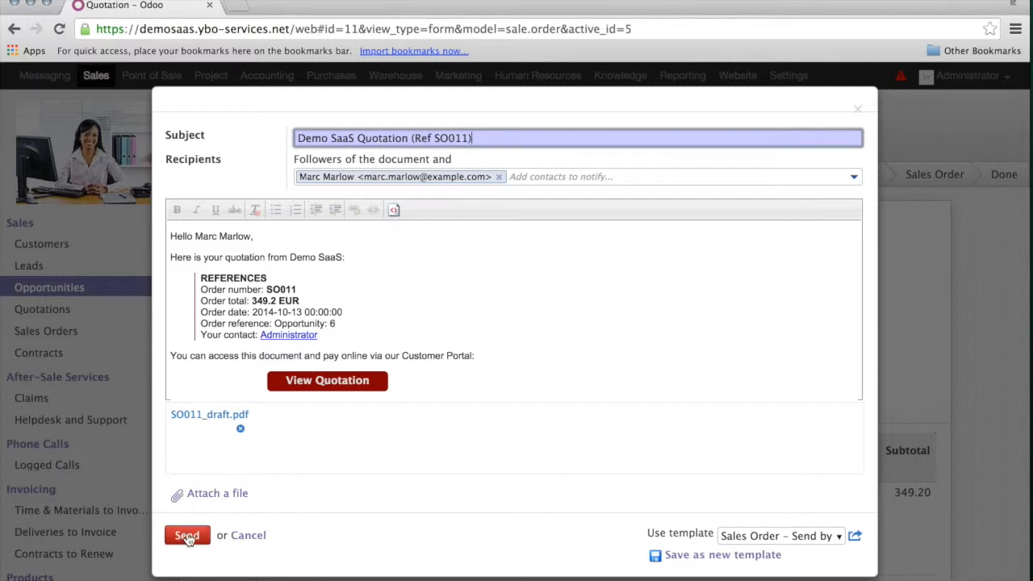
- Send the quotation email and check it and its PDF in SO011's history
click(187, 538)
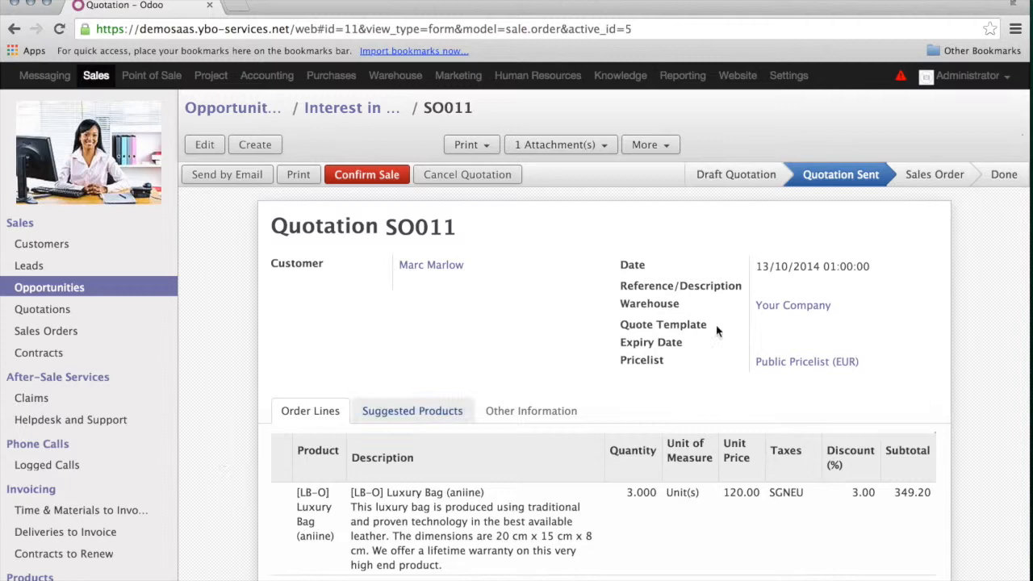
mouse_move(836, 165)
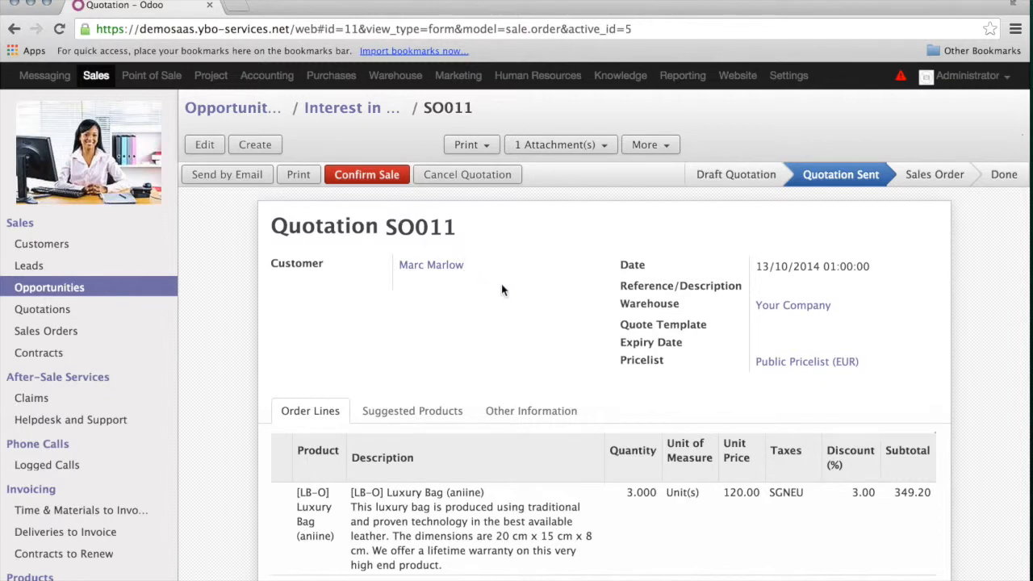
scroll(501, 290, down, 1)
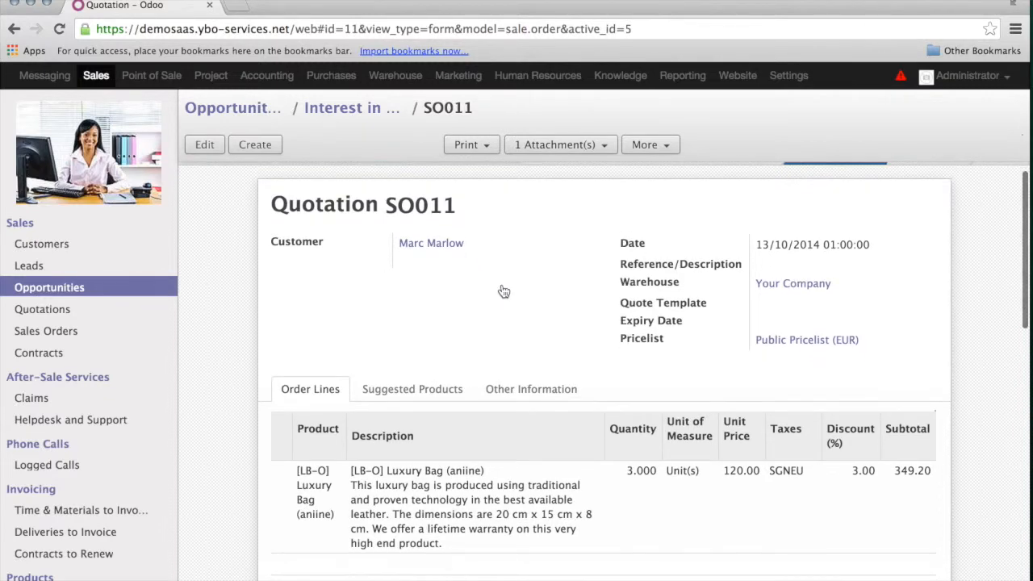
scroll(501, 290, down, 10)
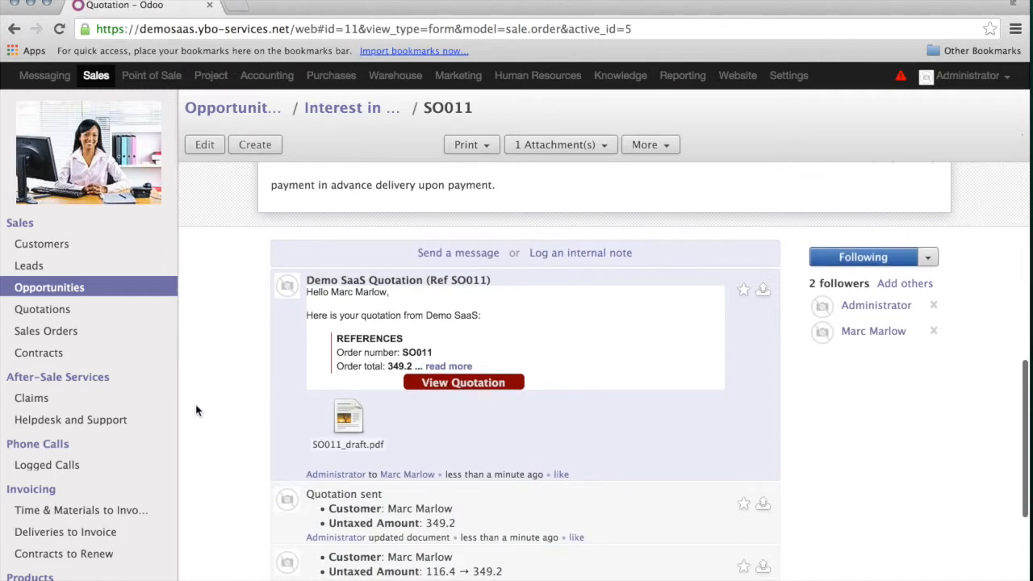
scroll(230, 424, down, 3)
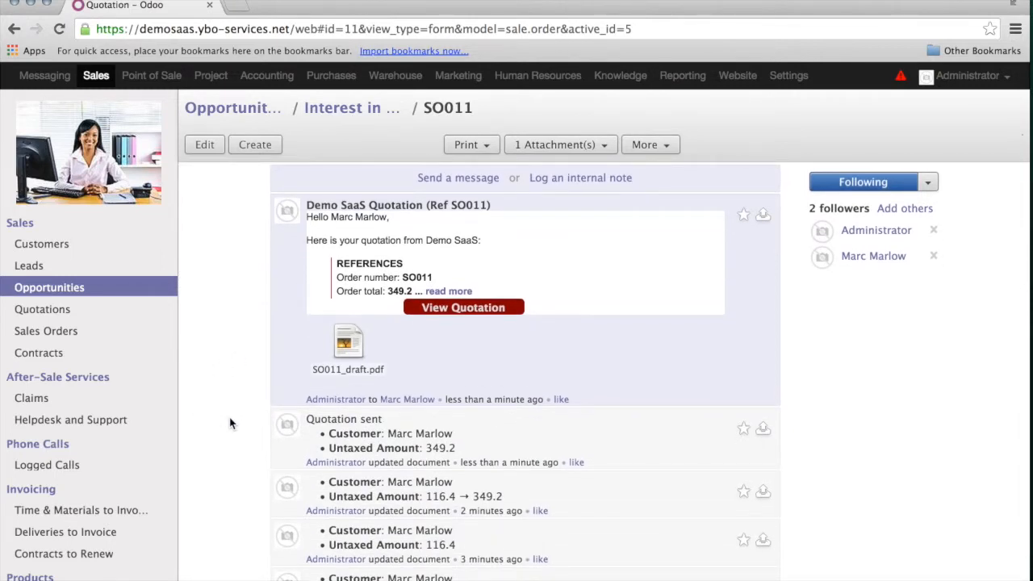
scroll(216, 213, down, 1)
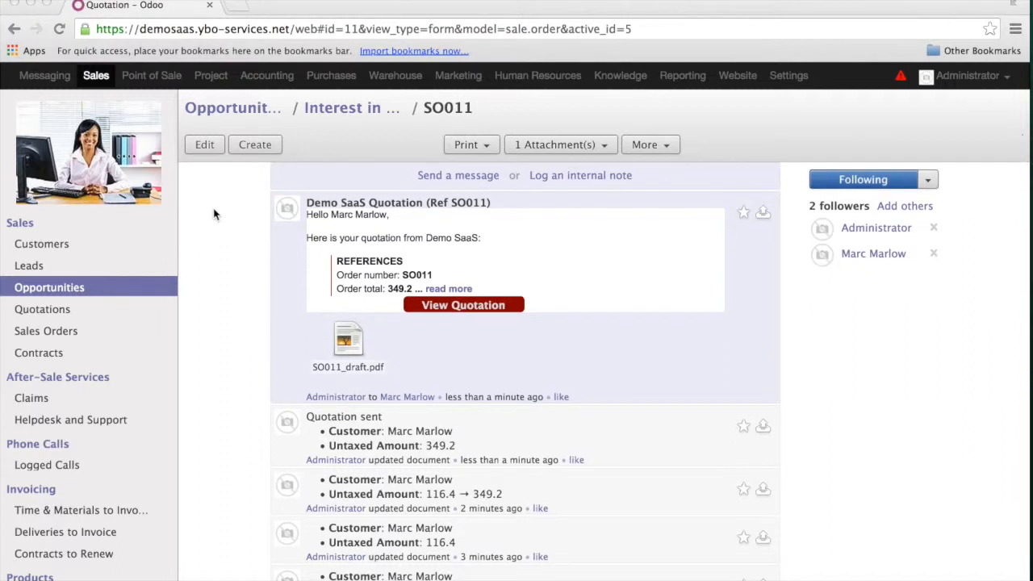
scroll(214, 213, up, 2)
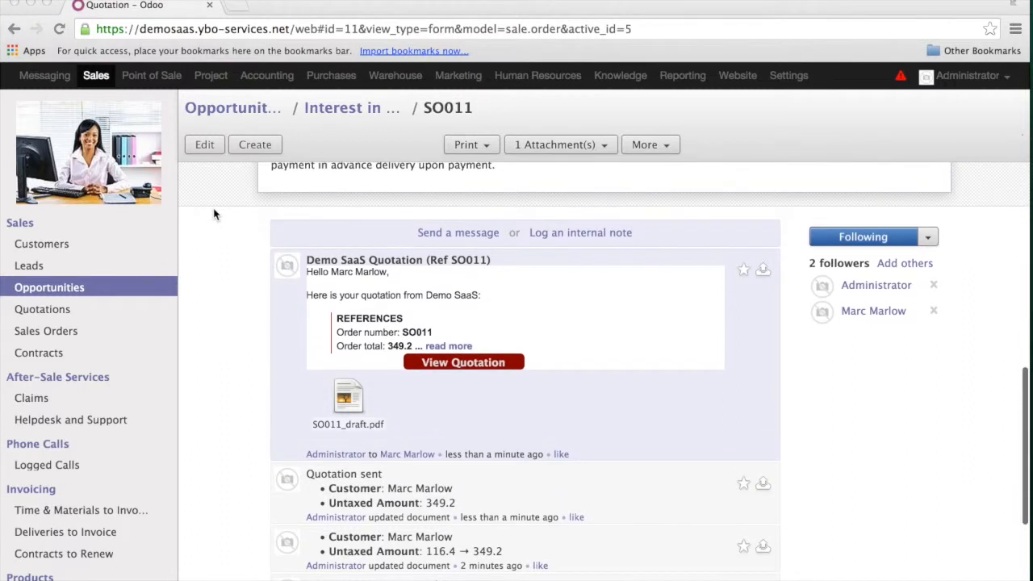
scroll(215, 213, down, 2)
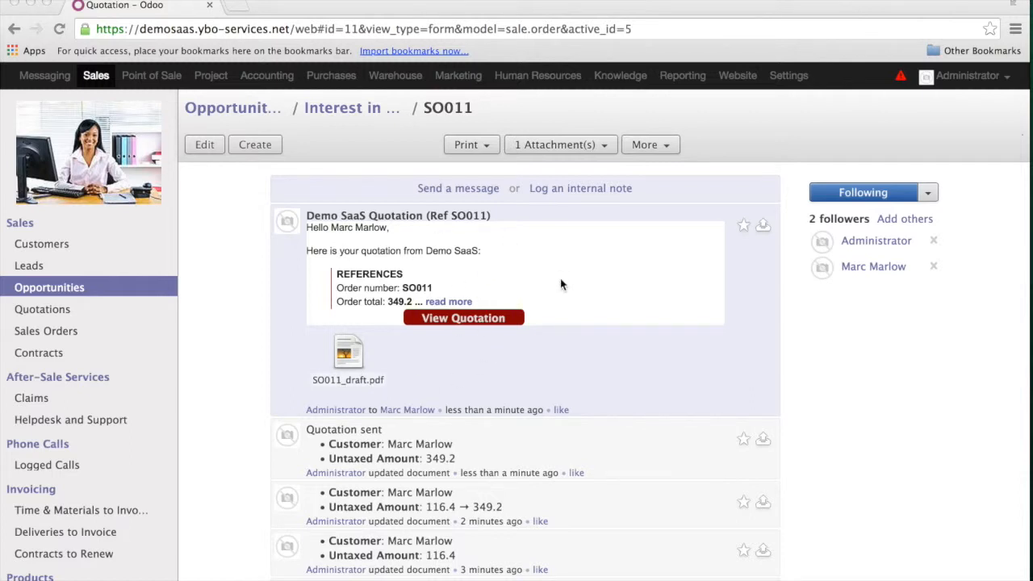
- Post the message 'This is a message.' to SO011's followers
click(478, 193)
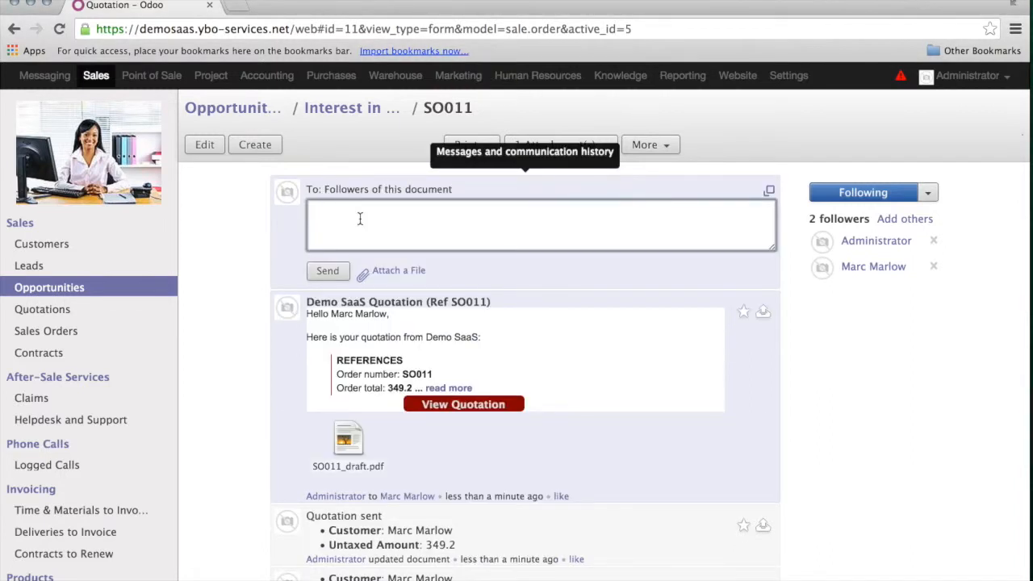
text(This is a message.)
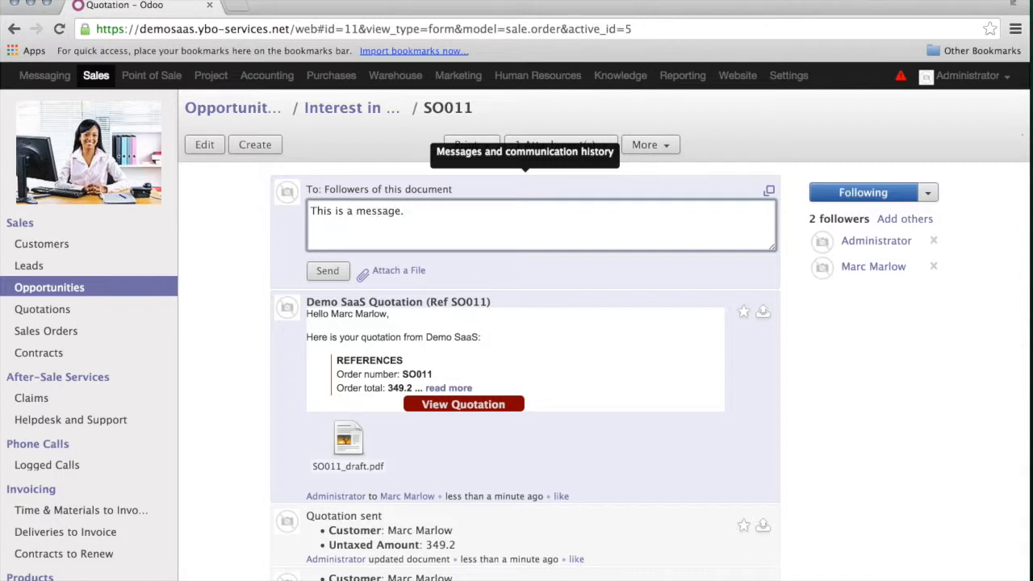
click(339, 276)
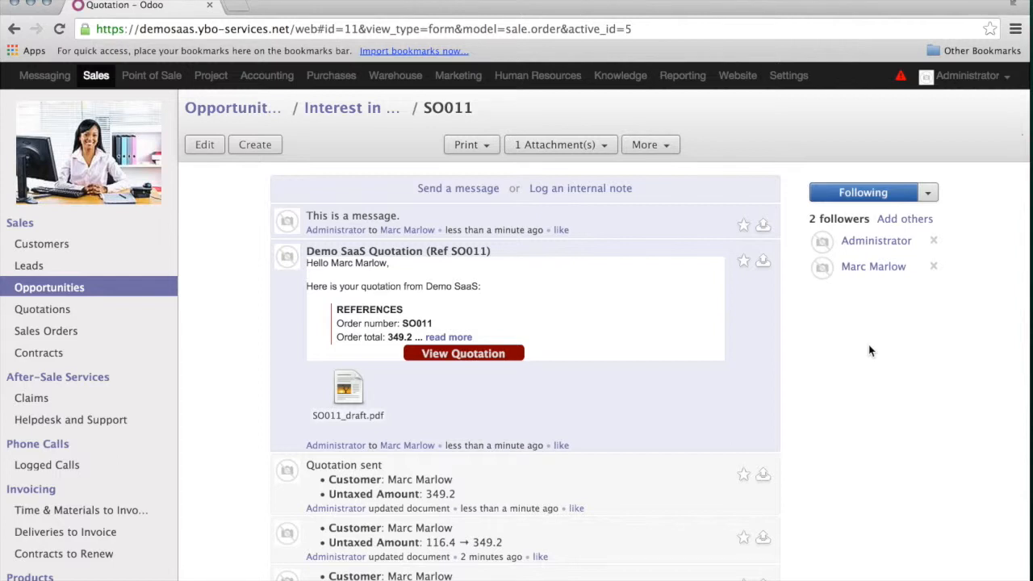
- Create a new contact from an e-mail address and add it as SO011's third follower
click(905, 219)
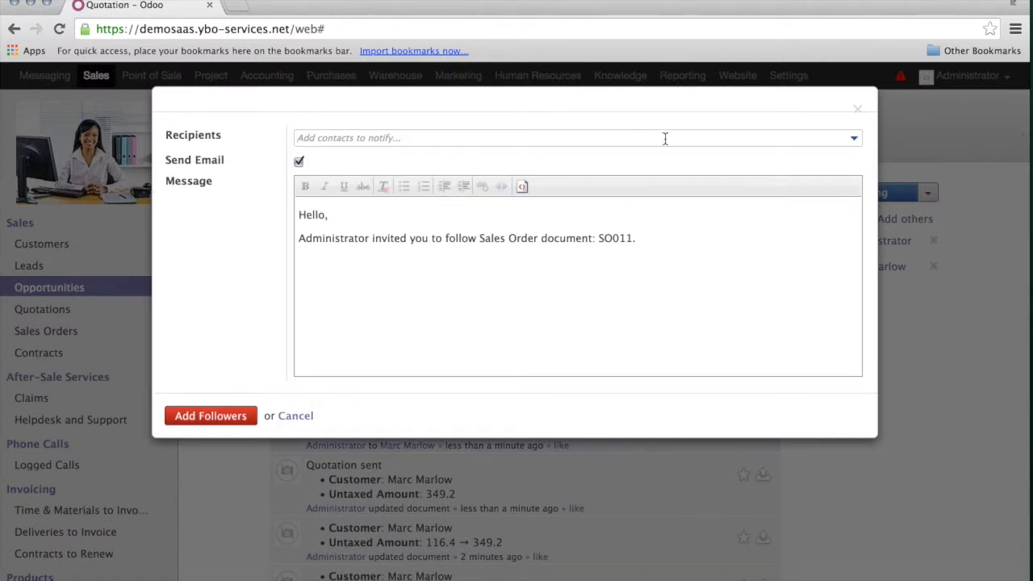
click(729, 140)
text(test@example.com)
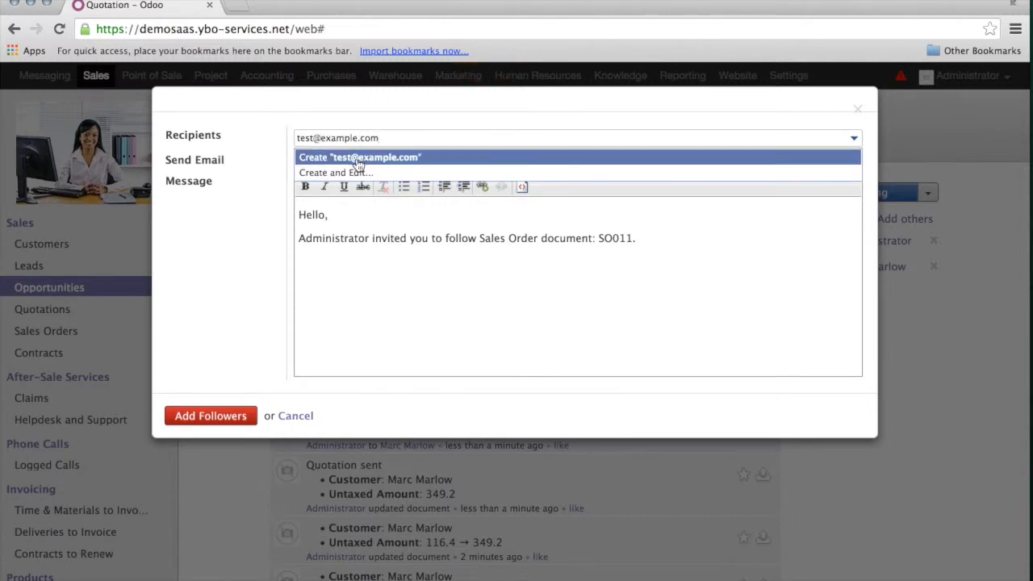
click(359, 161)
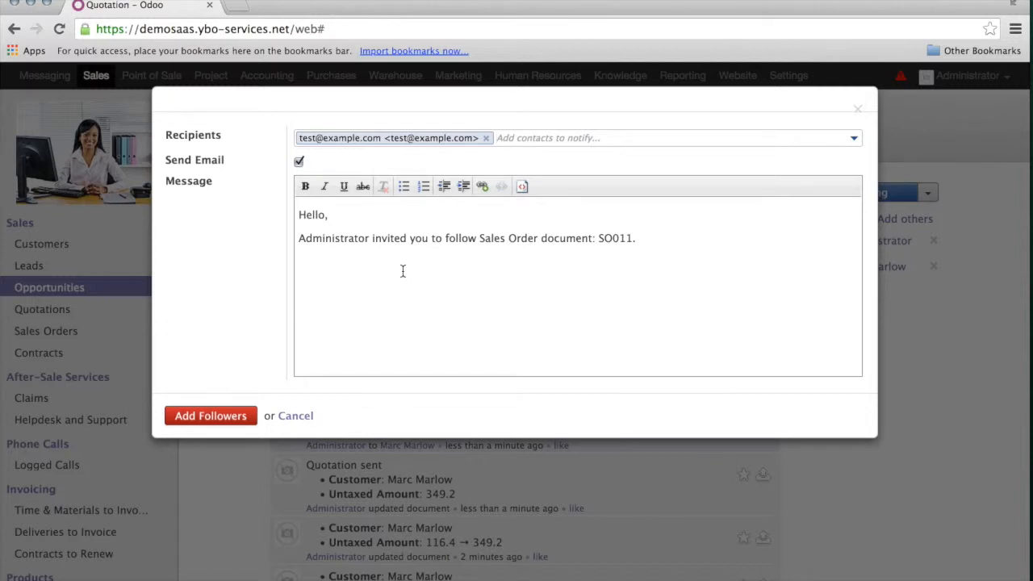
click(223, 416)
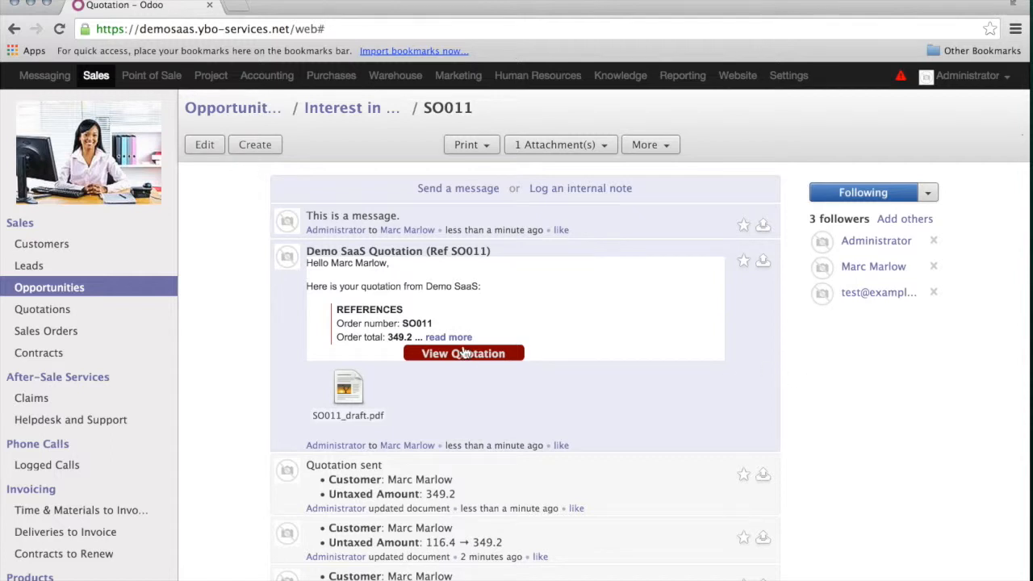
click(465, 194)
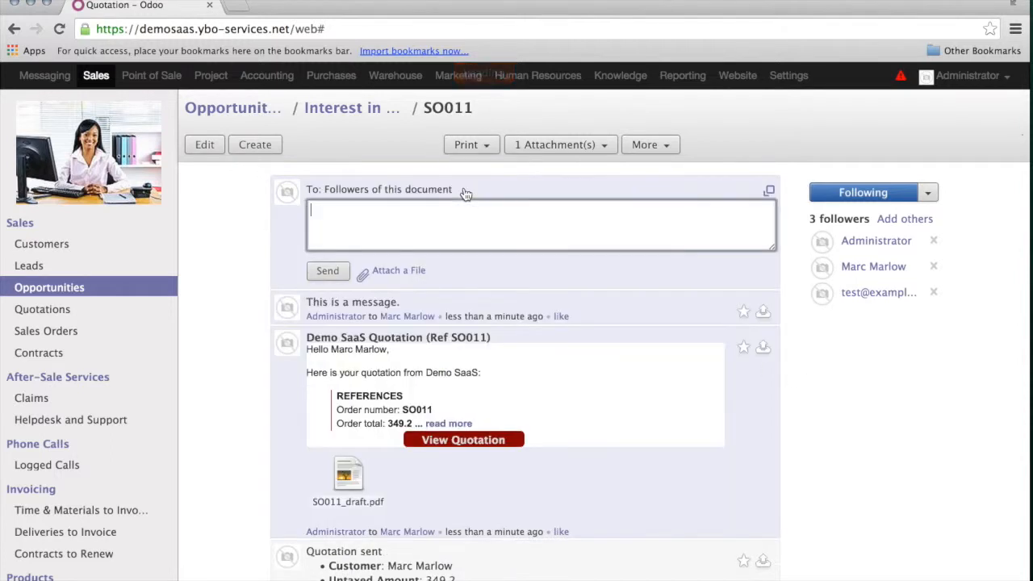
click(770, 193)
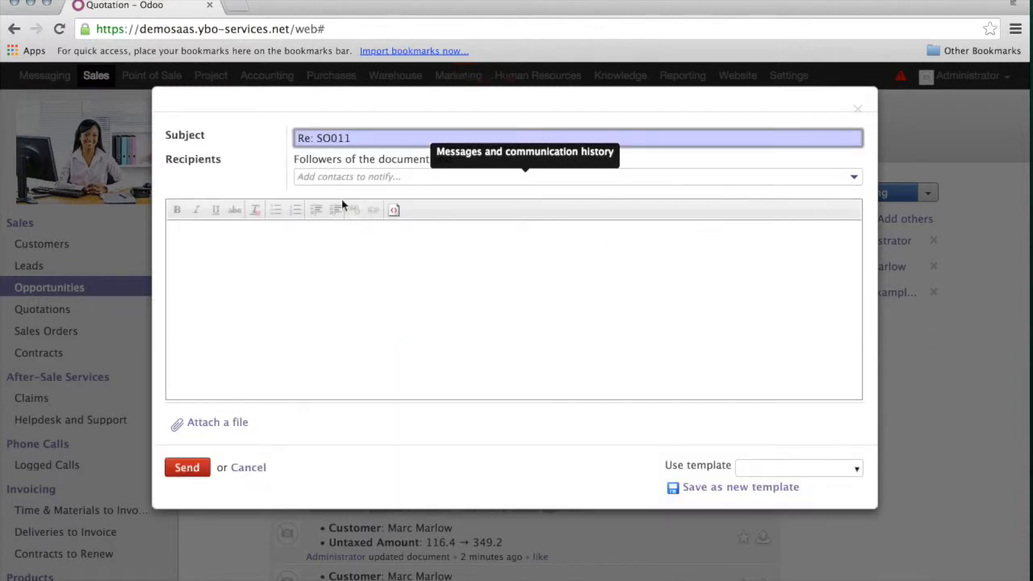
click(359, 178)
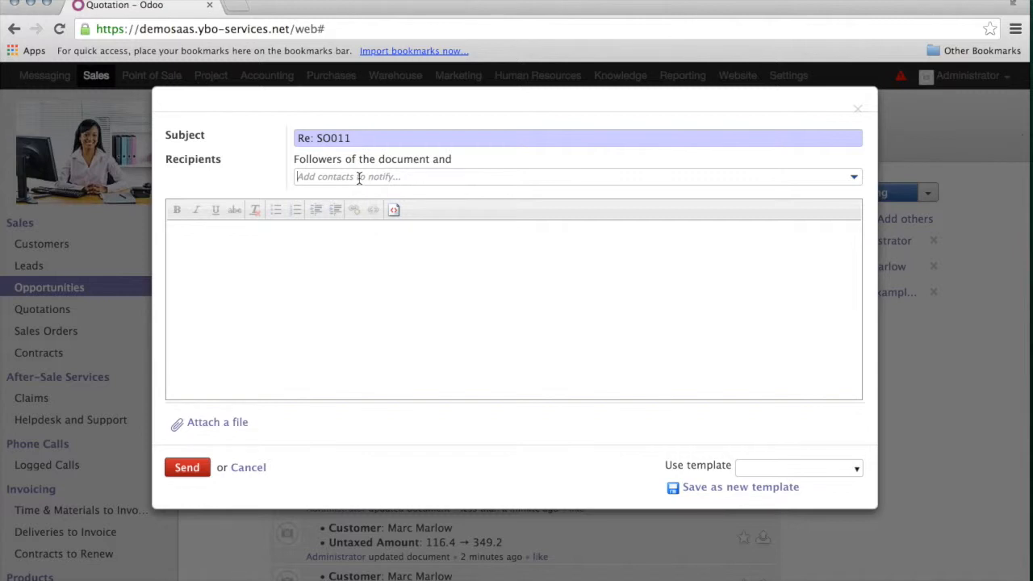
click(247, 468)
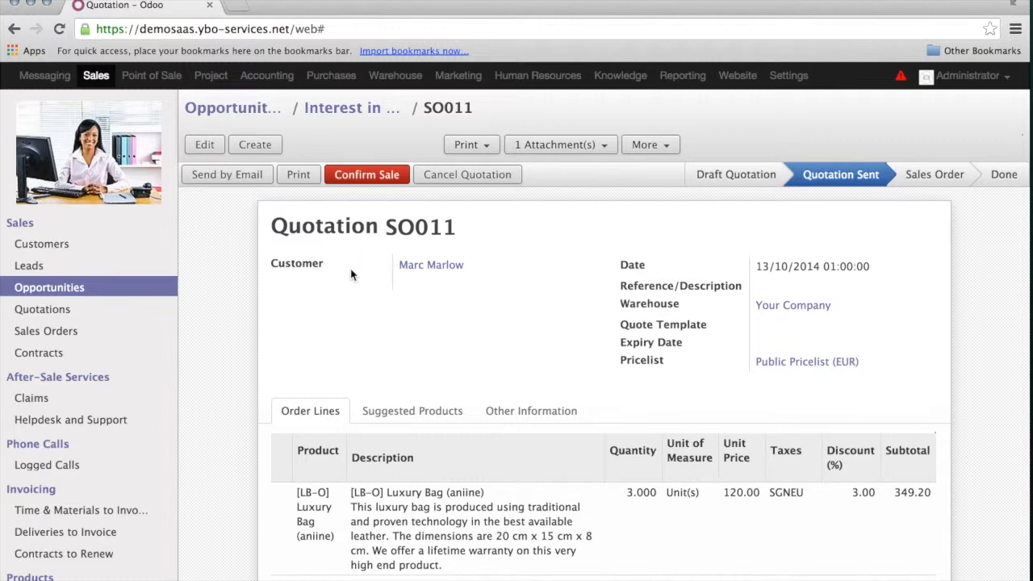
- Confirm SO011 as a sales order, generating delivery order WH/OUT/00005 for 3 Luxury Bags
click(377, 181)
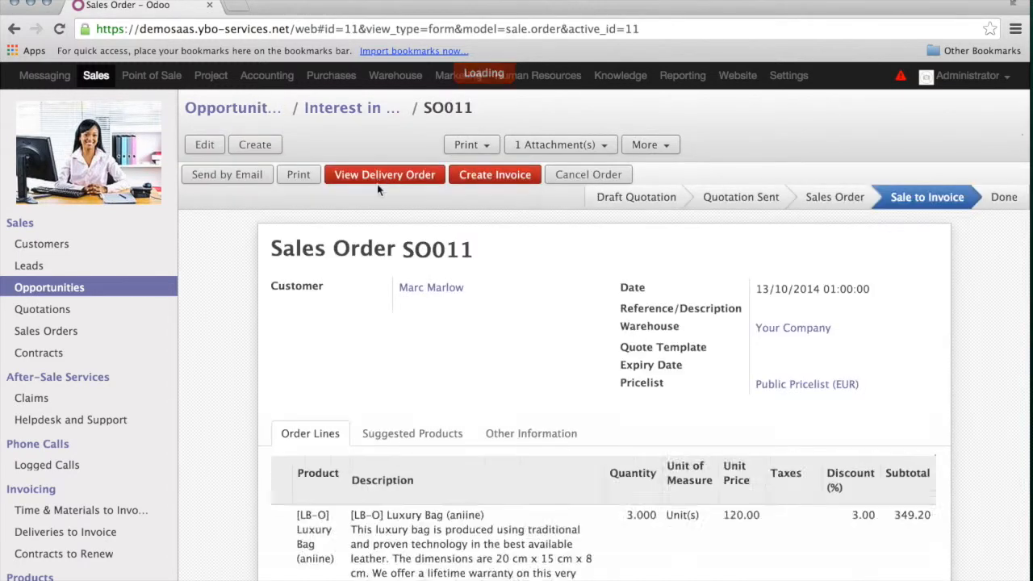
drag(274, 251, 494, 262)
click(494, 262)
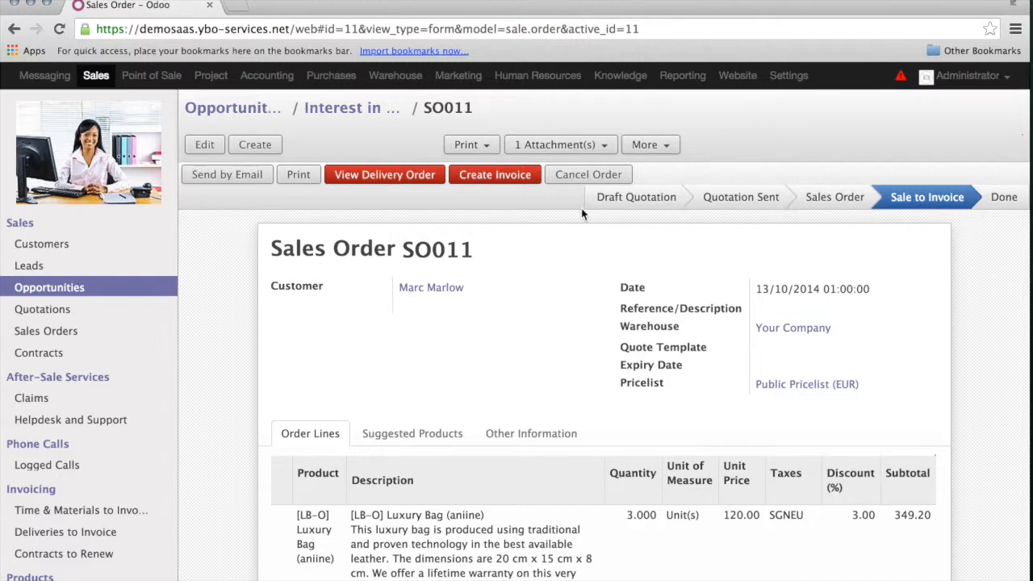
mouse_move(686, 194)
click(408, 175)
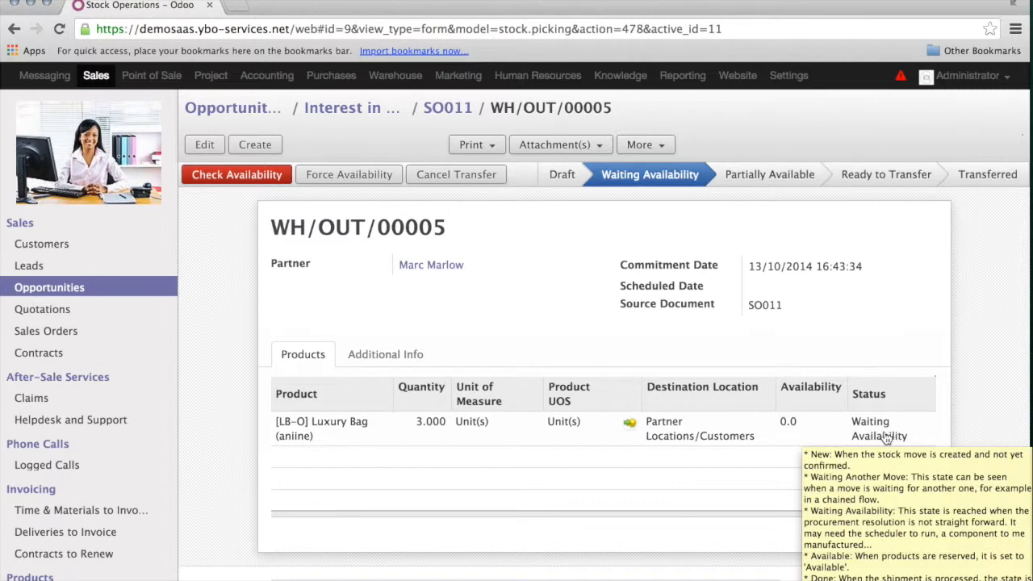
mouse_move(800, 430)
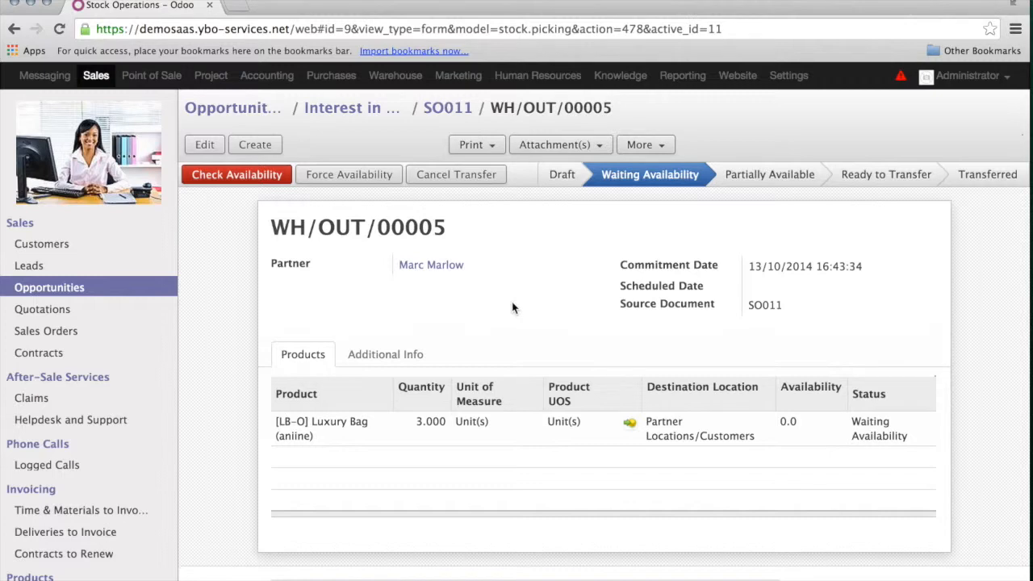
click(449, 108)
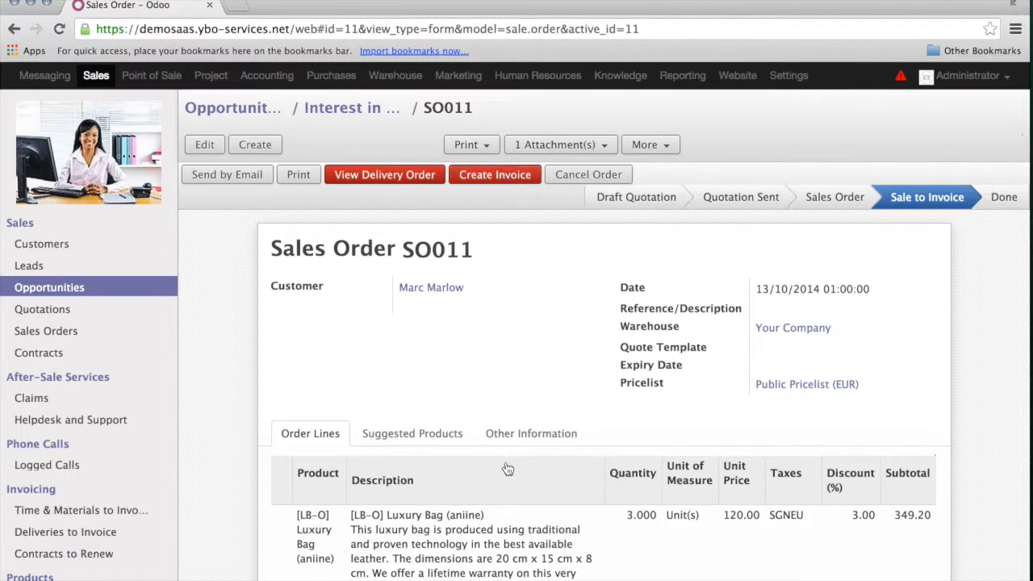
- Invoice the whole SO011 sales order and open the draft invoice totalling 349.20
click(510, 178)
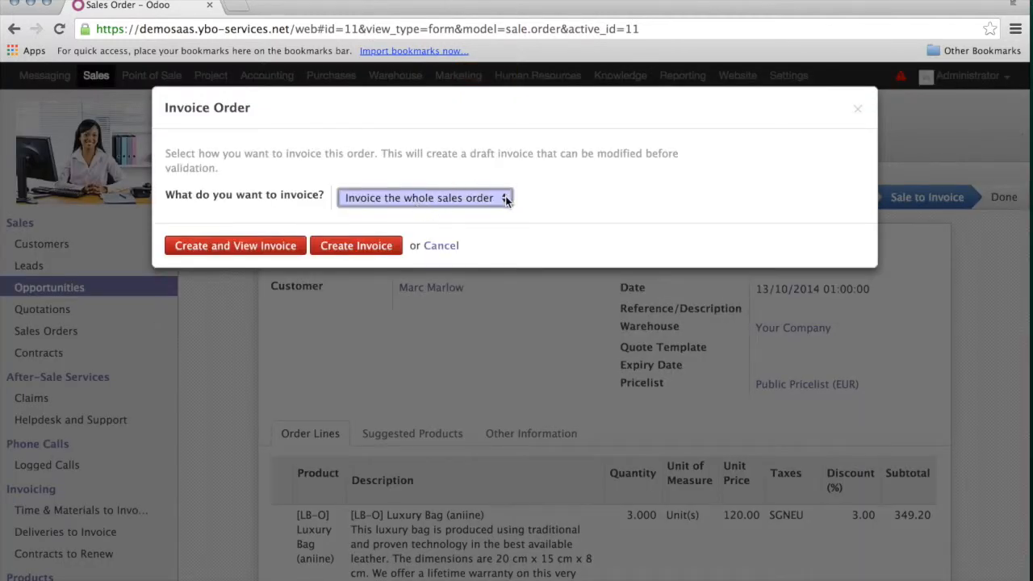
click(506, 200)
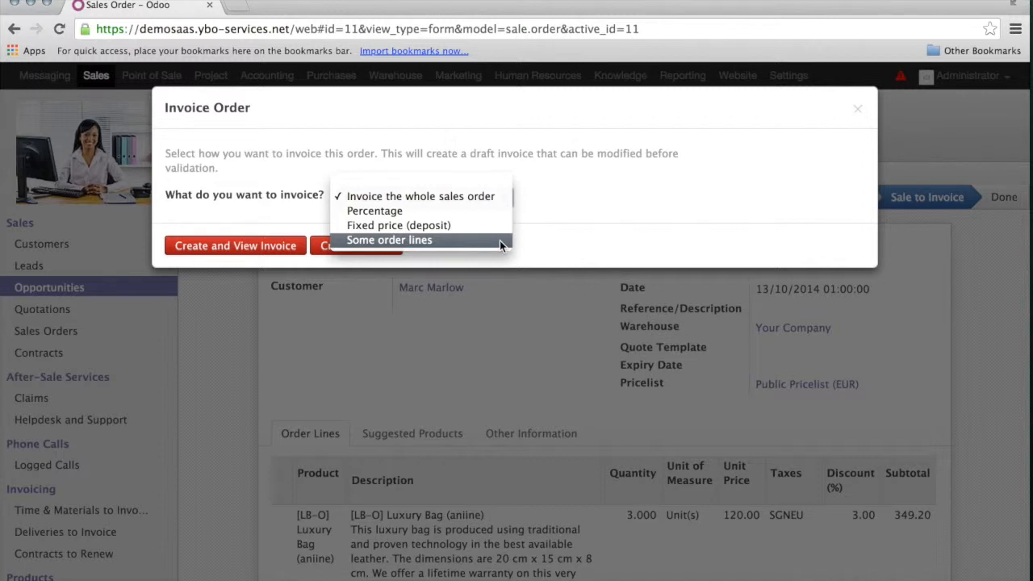
click(491, 200)
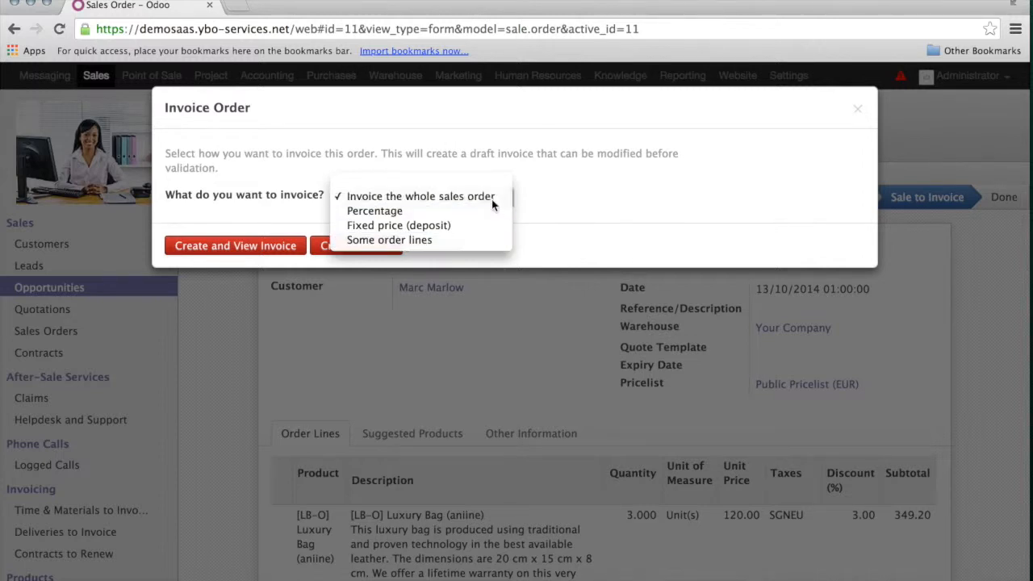
click(251, 254)
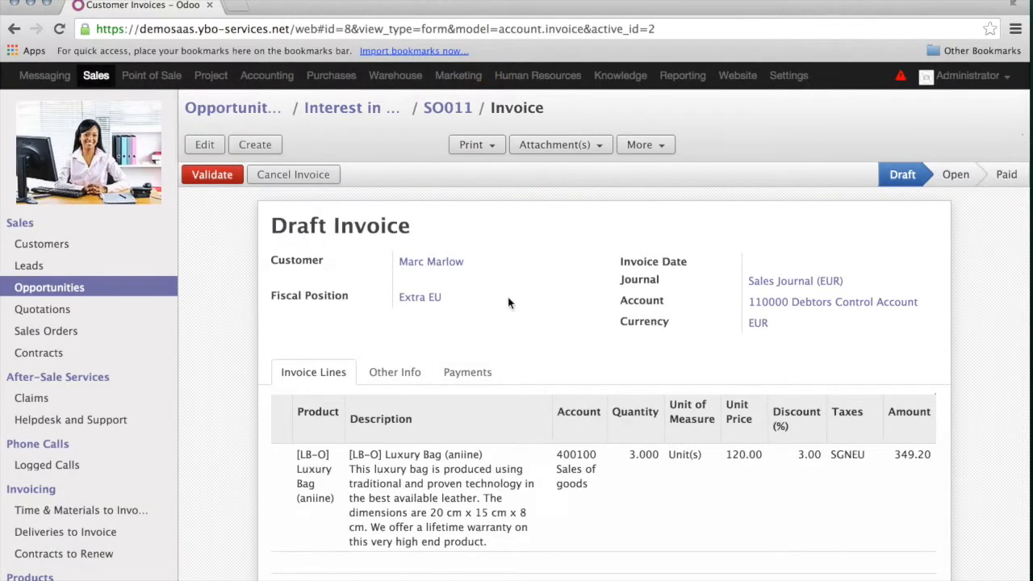
- Show the draft invoice's Other Info: due date 28/10/2014 and SGNEU tax 0.00
scroll(508, 297, down, 3)
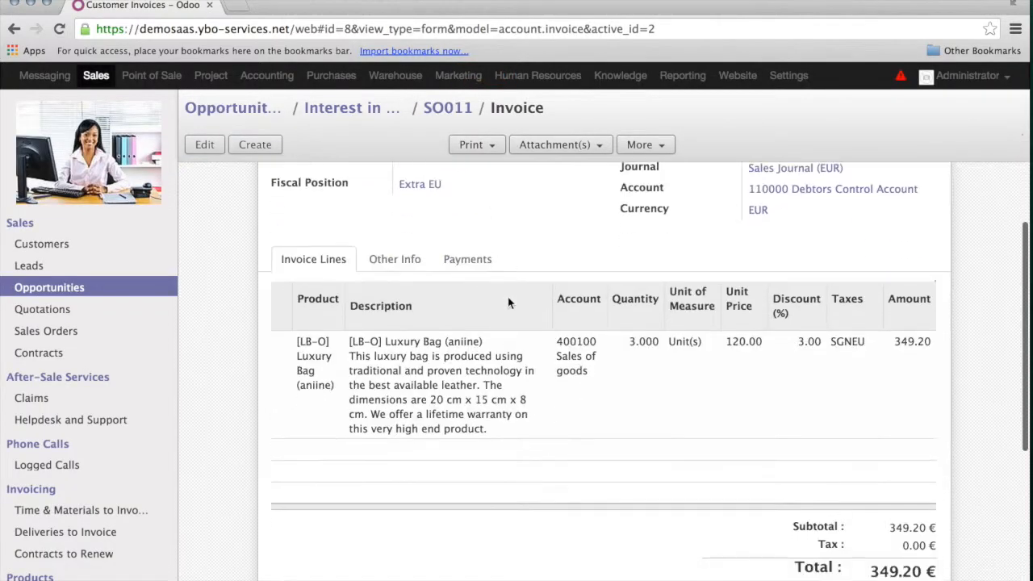
click(405, 264)
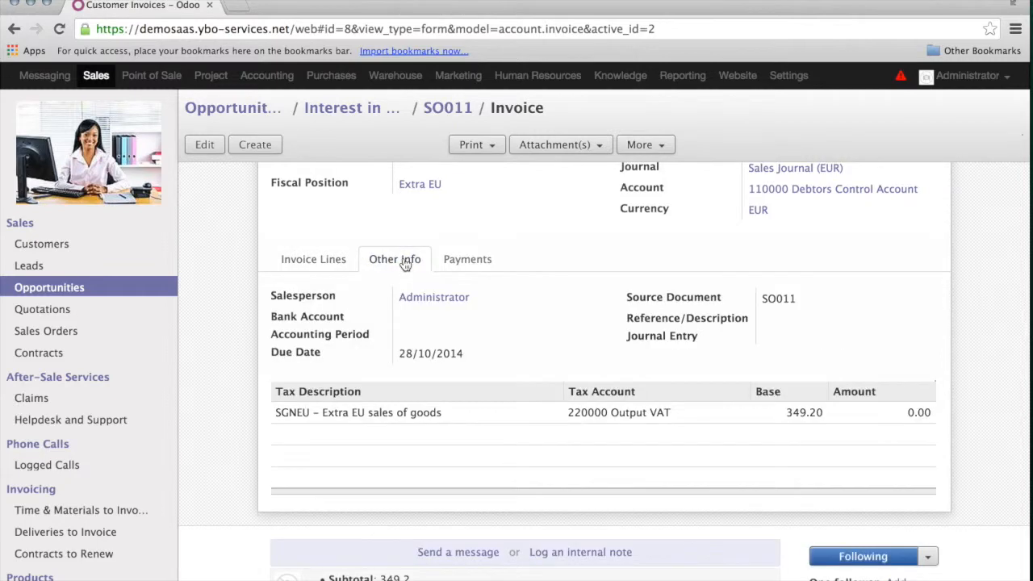
click(307, 269)
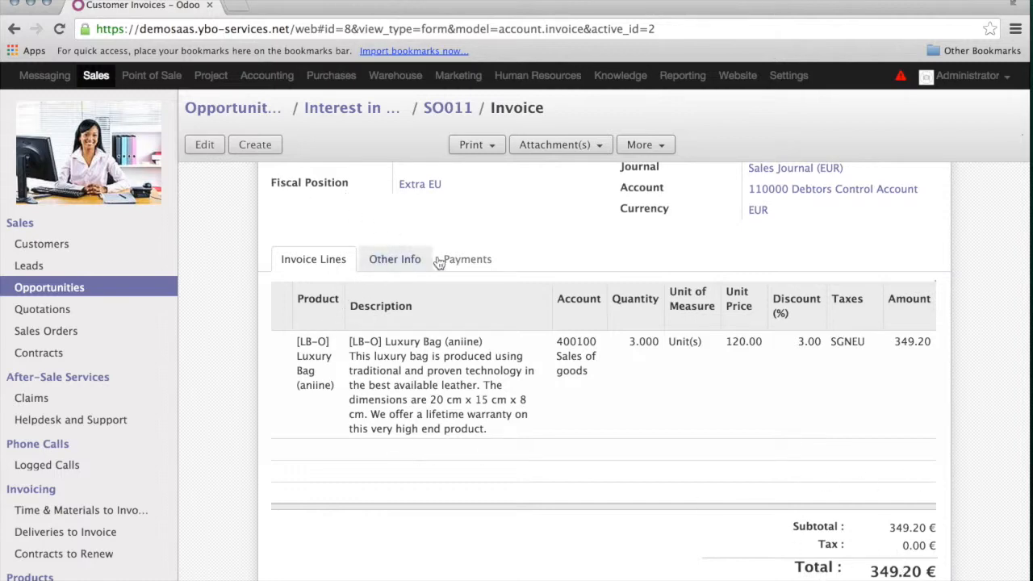
click(406, 260)
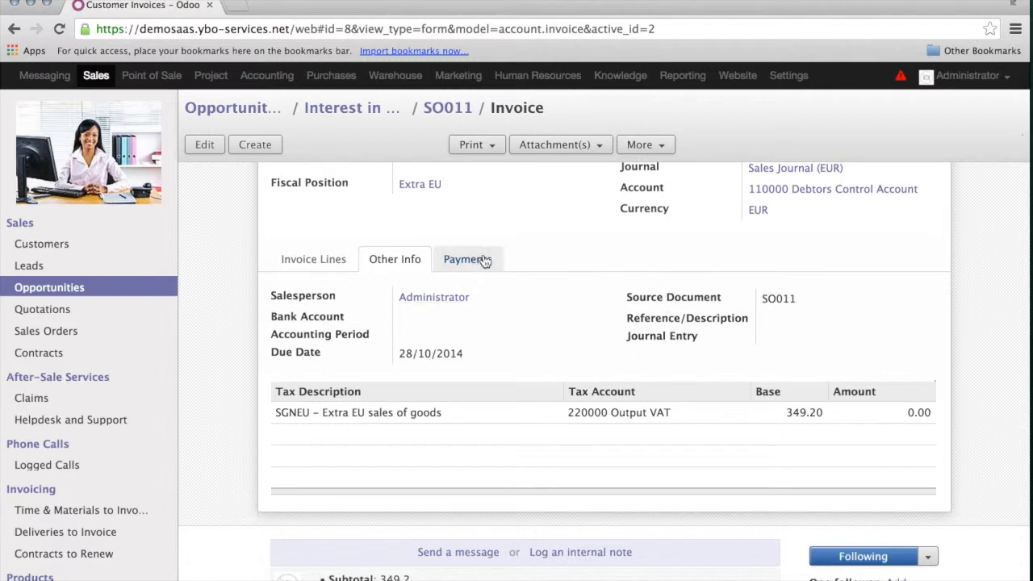
scroll(231, 372, up, 2)
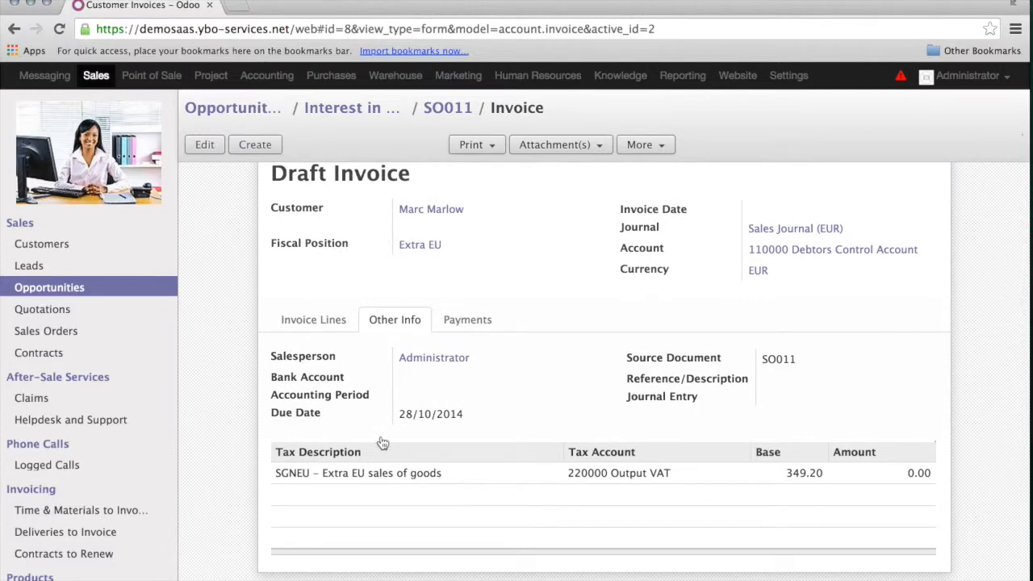
scroll(253, 282, up, 1)
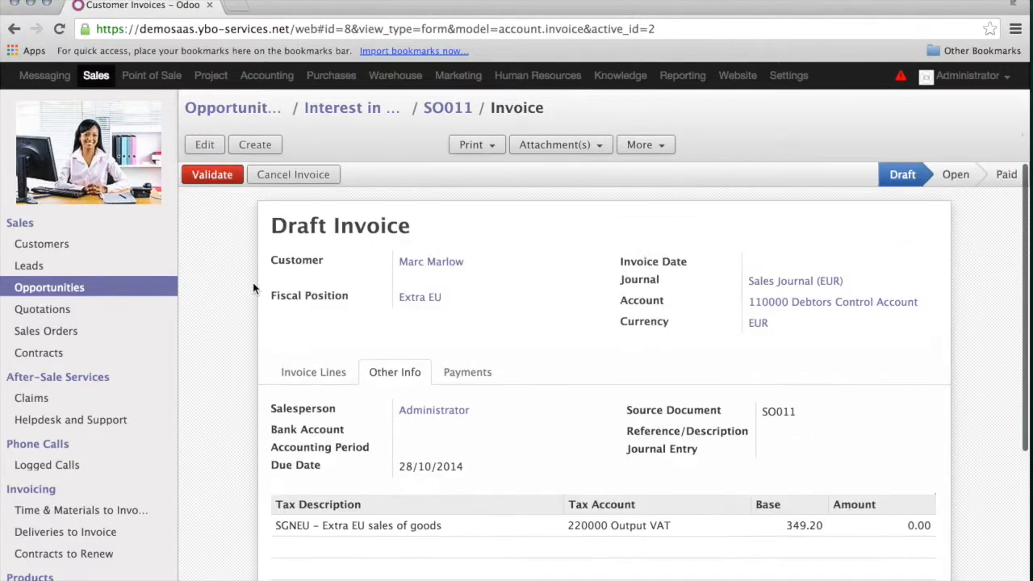
- Validate the draft invoice into open invoice SAJ/2014/0002 with its journal entry
click(213, 175)
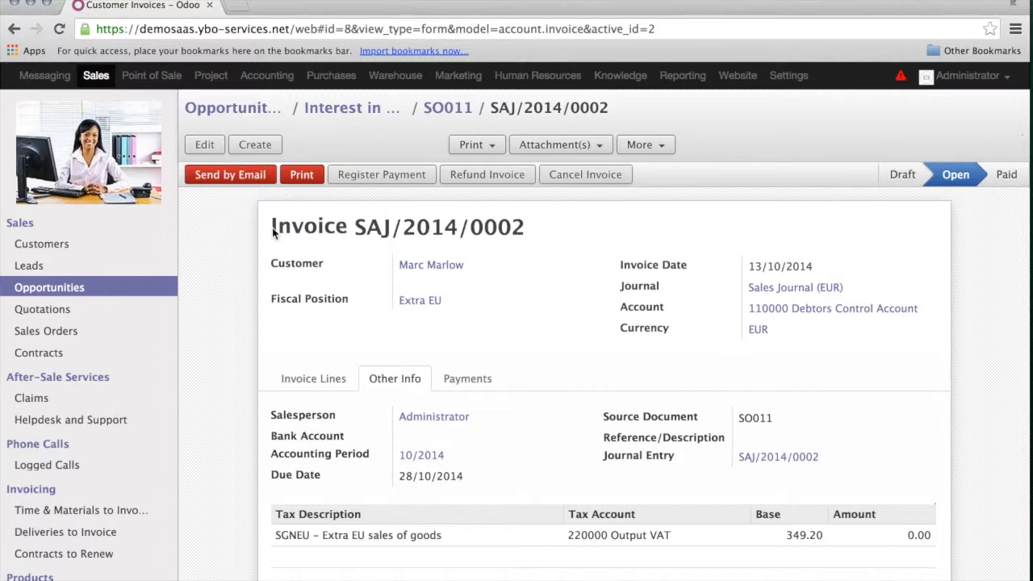
drag(273, 232, 529, 233)
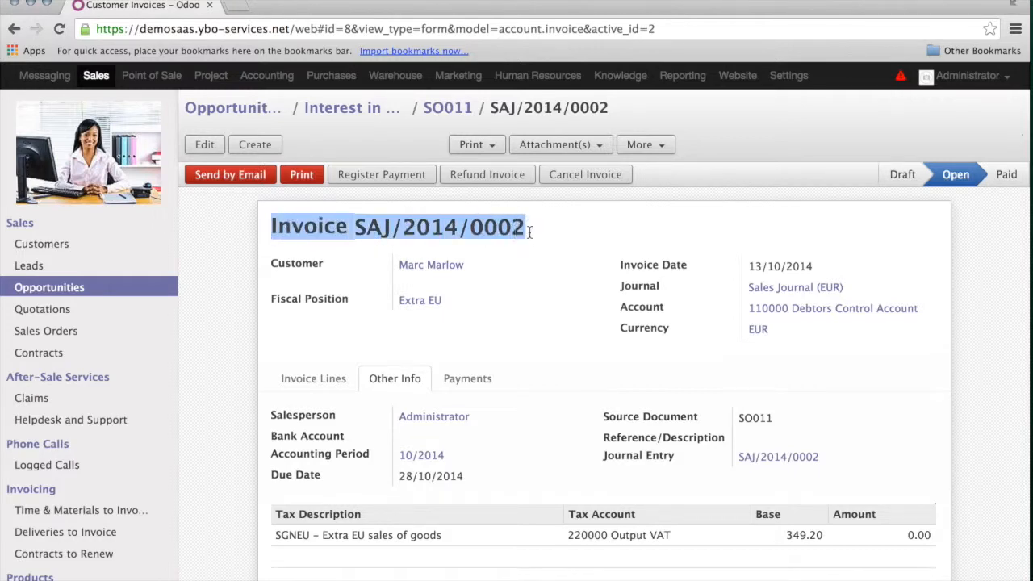
click(529, 233)
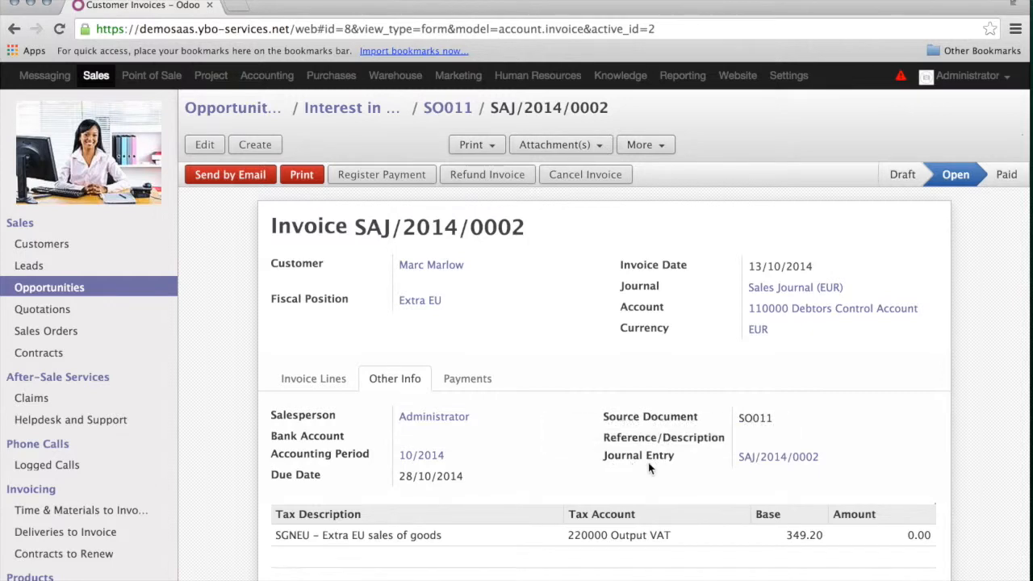
- Open journal entry SAJ/2014/0002 from the invoice and review its 349.20 debit and credit lines
click(779, 459)
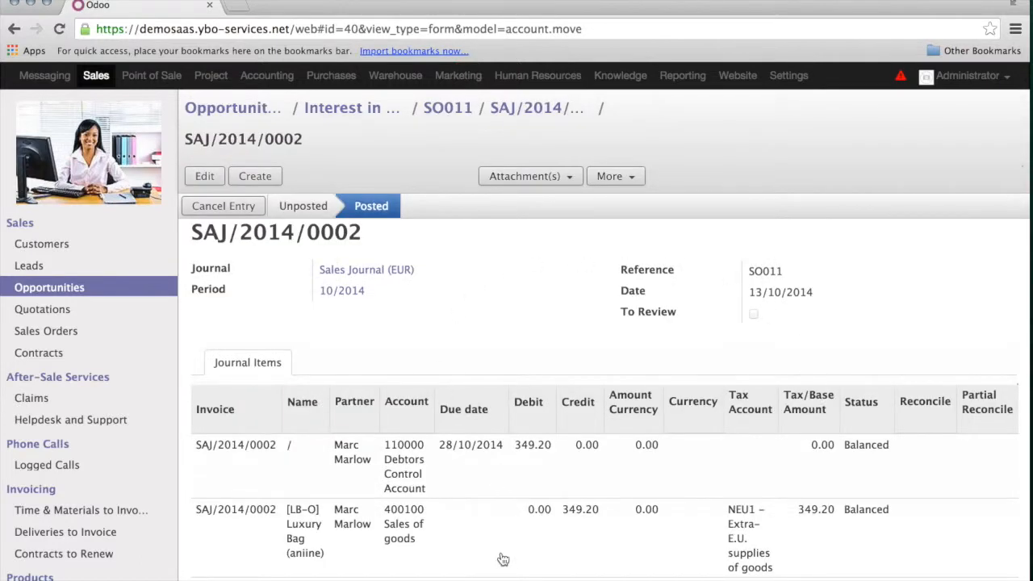
scroll(501, 556, down, 2)
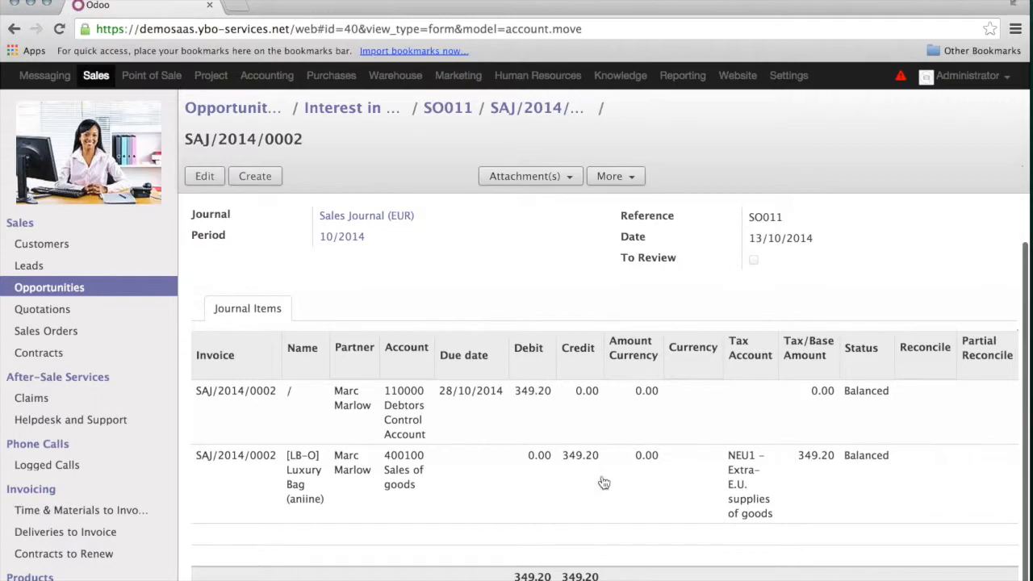